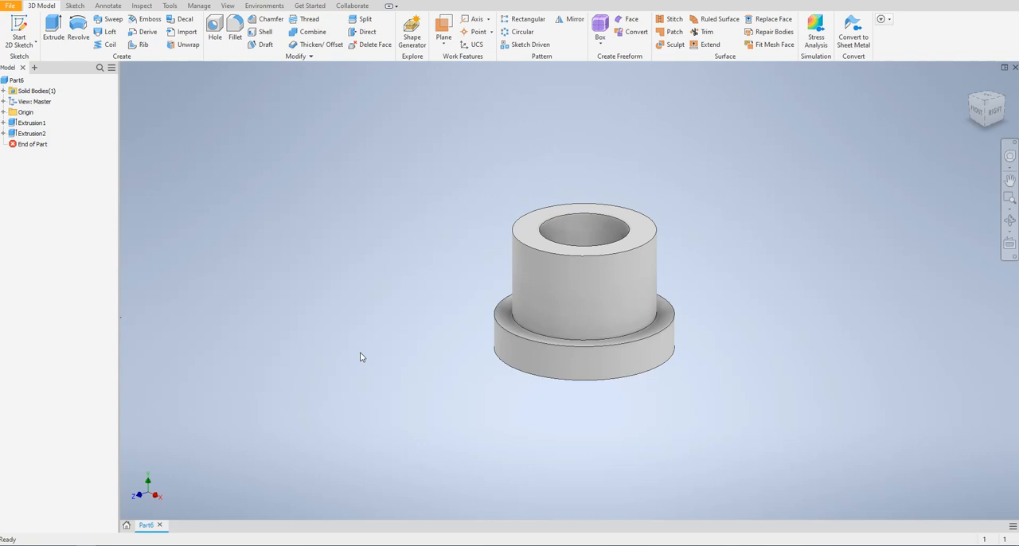
Step: Start exporting the part in CAD format as Part6.stl and open the STL save options
{"action": "left_click", "coordinate": [12, 6]}
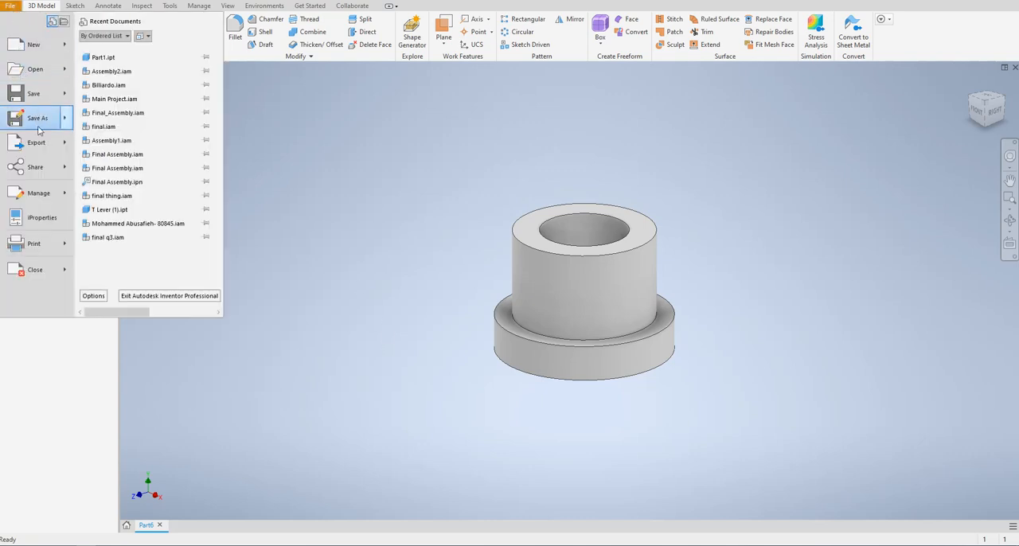
{"action": "mouse_move", "coordinate": [46, 146]}
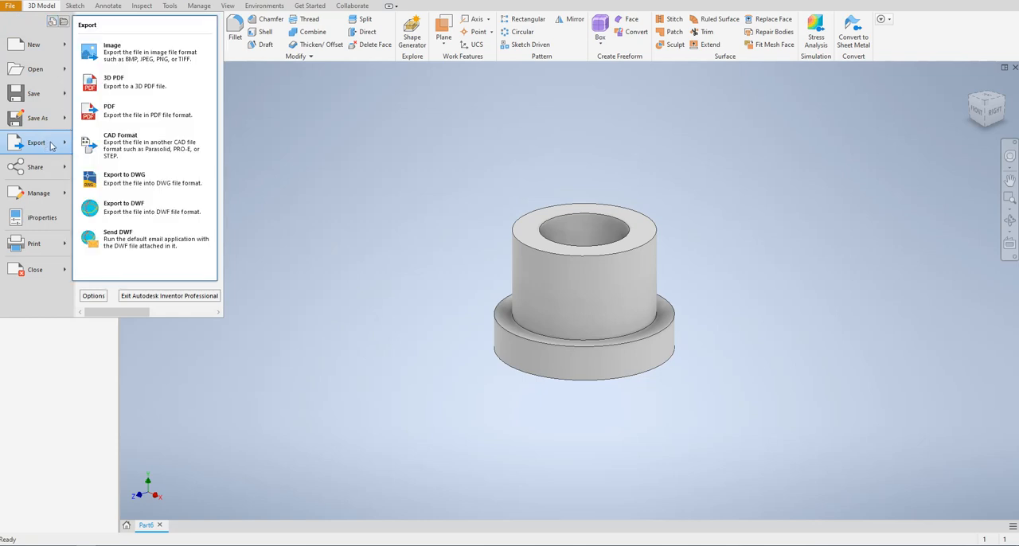
{"action": "left_click", "coordinate": [124, 144]}
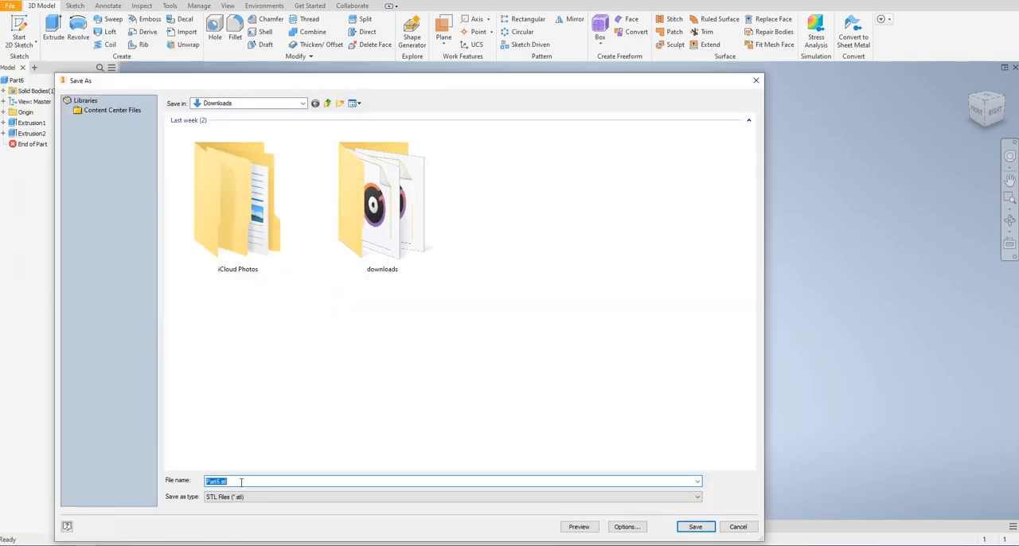
{"action": "left_click", "coordinate": [236, 482]}
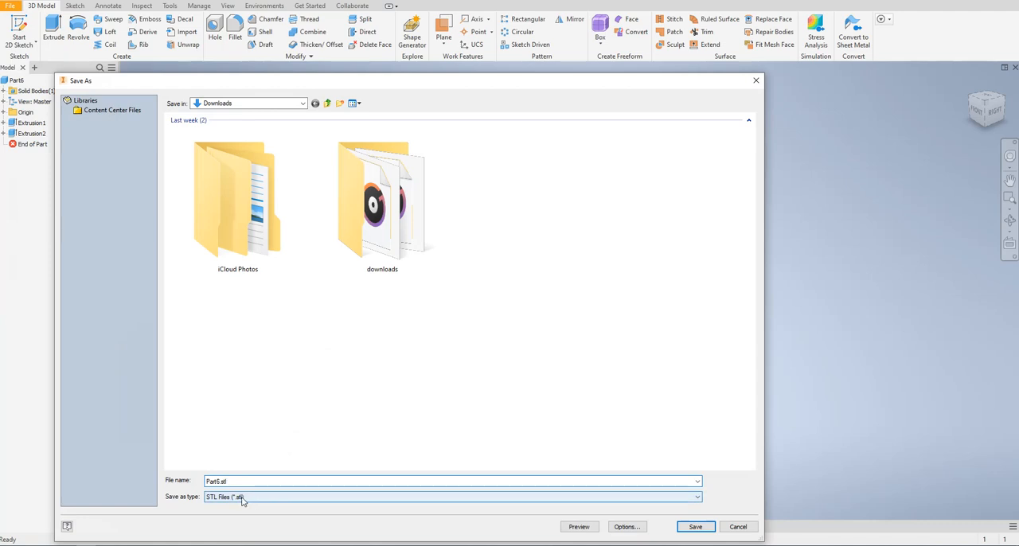
{"action": "left_click", "coordinate": [240, 497]}
{"action": "left_click", "coordinate": [241, 496]}
{"action": "left_click", "coordinate": [577, 526]}
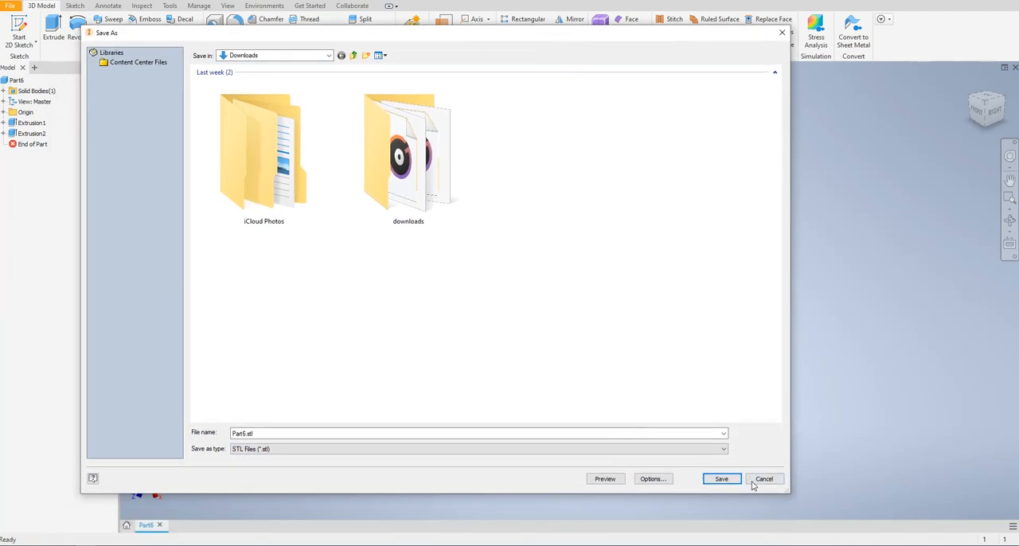
{"action": "left_click", "coordinate": [653, 479]}
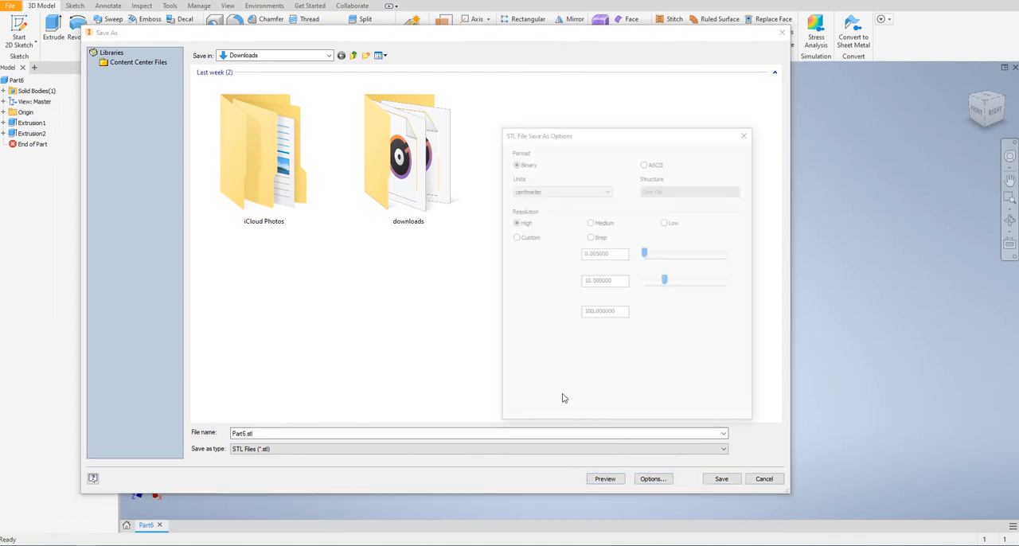
{"action": "left_click_drag", "start_coordinate": [589, 132], "coordinate": [513, 119]}
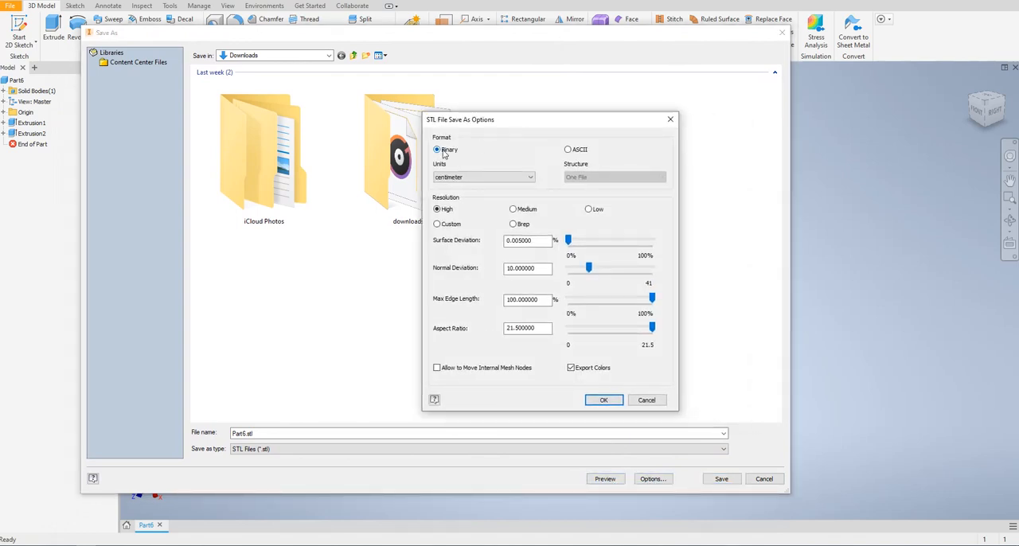
Step: Set the STL export units to millimeter, and cancel the options and the export
{"action": "left_click", "coordinate": [451, 178]}
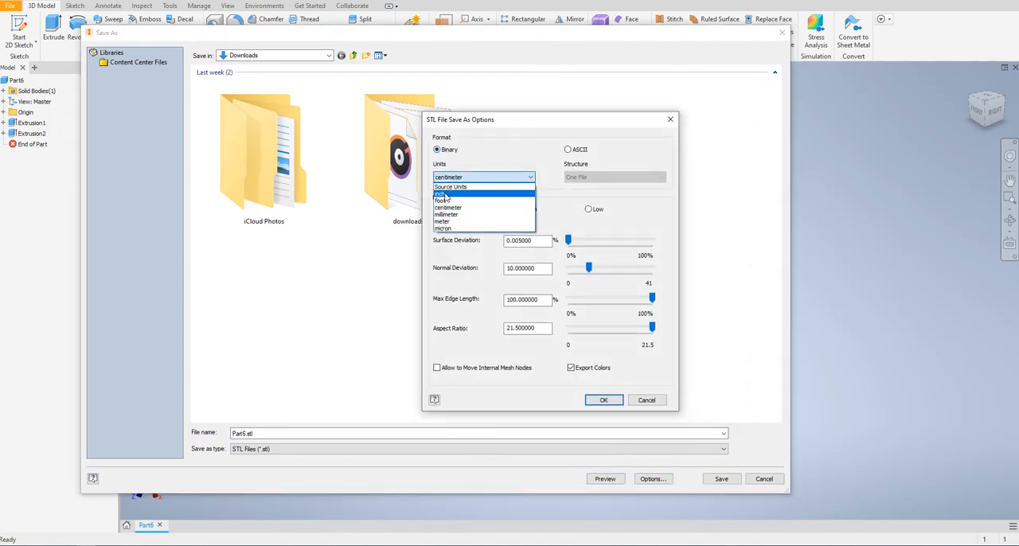
{"action": "left_click", "coordinate": [445, 214]}
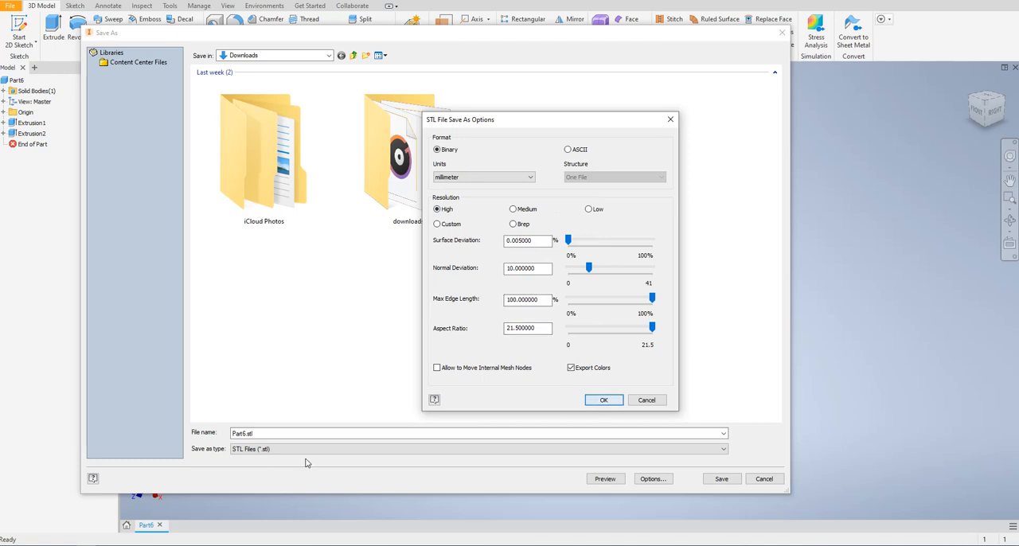
{"action": "left_click", "coordinate": [645, 400]}
{"action": "left_click", "coordinate": [765, 478]}
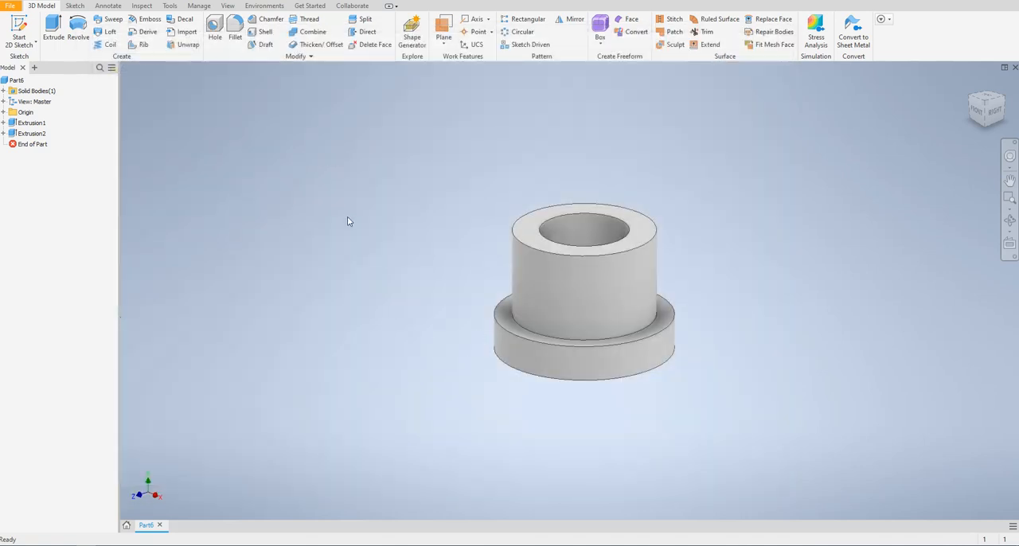
Step: Enter the 3D Print environment, saving the part as Part6.ipt in Downloads
{"action": "left_click", "coordinate": [266, 6]}
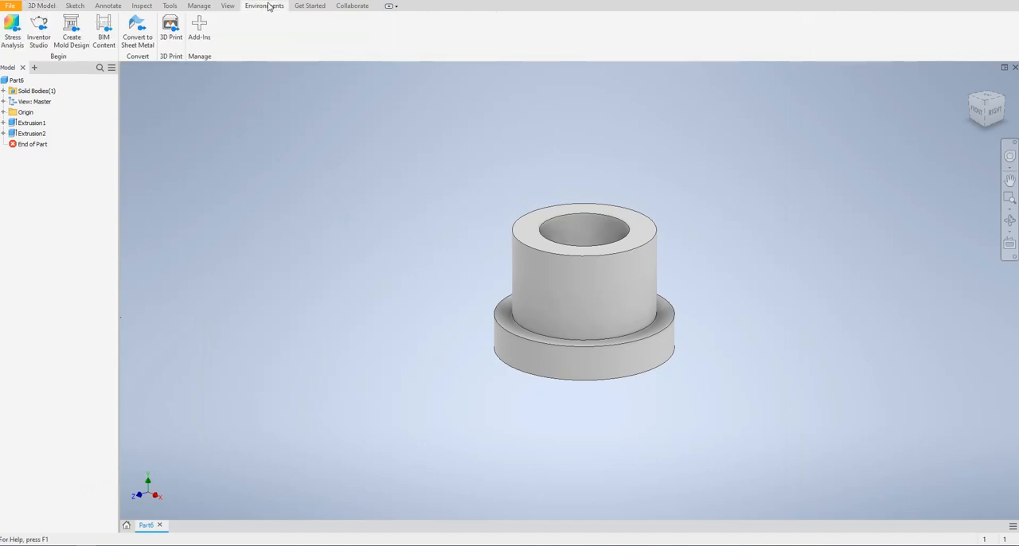
{"action": "left_click", "coordinate": [170, 30]}
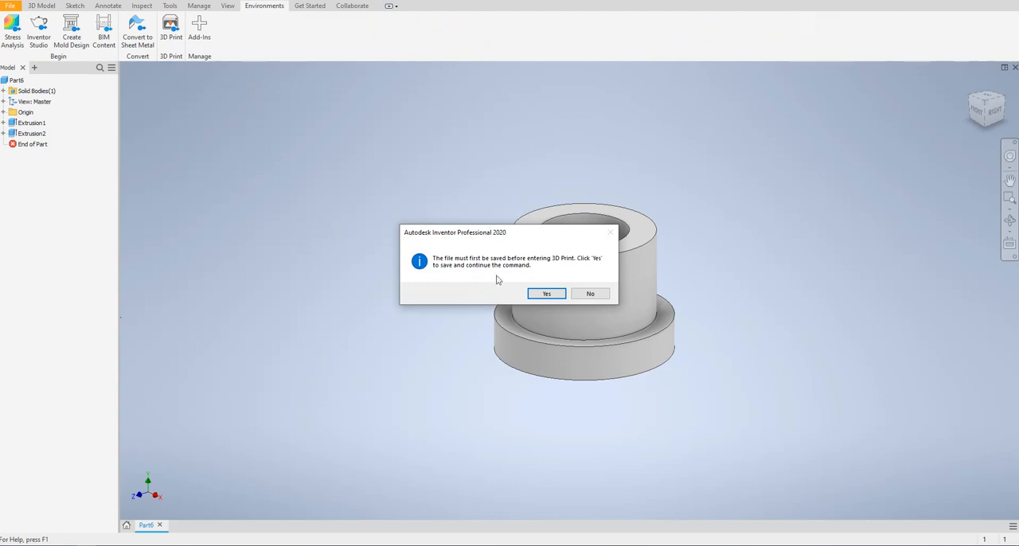
{"action": "left_click", "coordinate": [546, 294]}
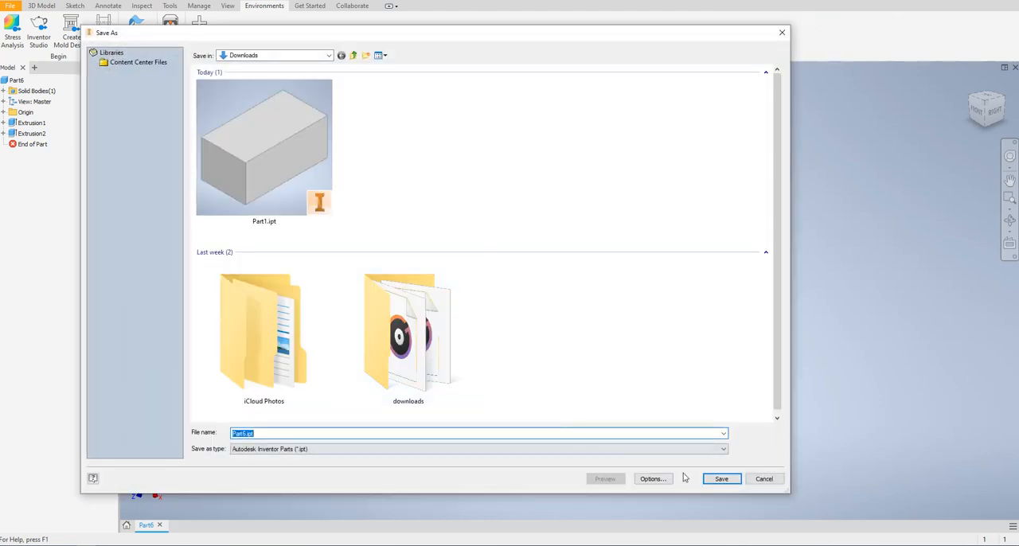
{"action": "left_click", "coordinate": [721, 478]}
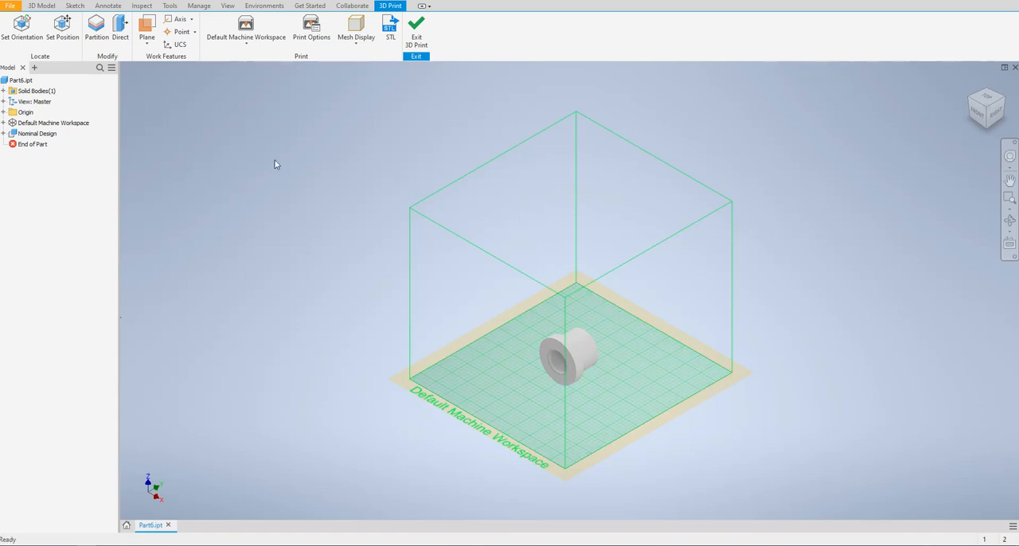
Step: Look up the specifications of the Stratasys Fortus 400mc and Mojo among the other printers
{"action": "left_click", "coordinate": [247, 43]}
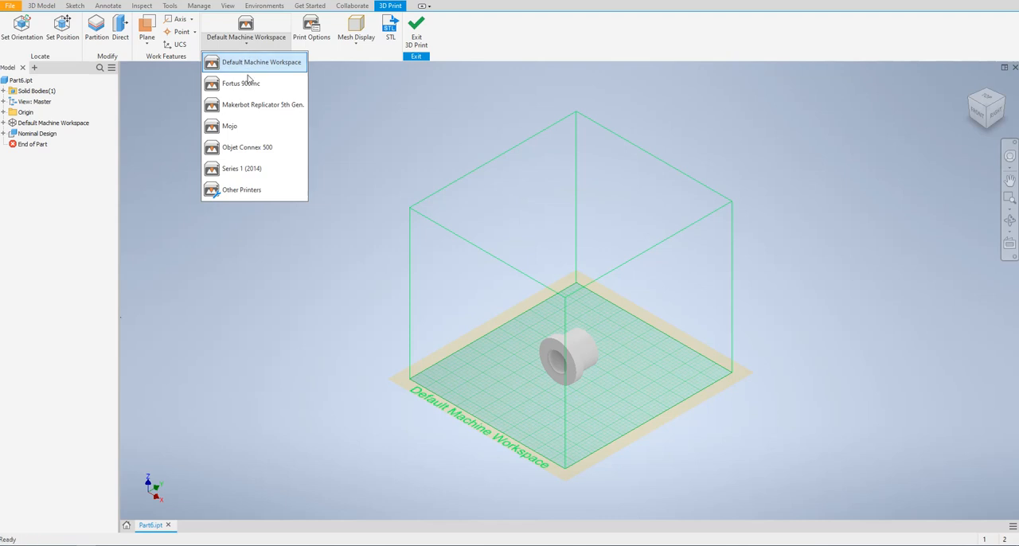
{"action": "left_click", "coordinate": [243, 191]}
{"action": "left_click", "coordinate": [86, 110]}
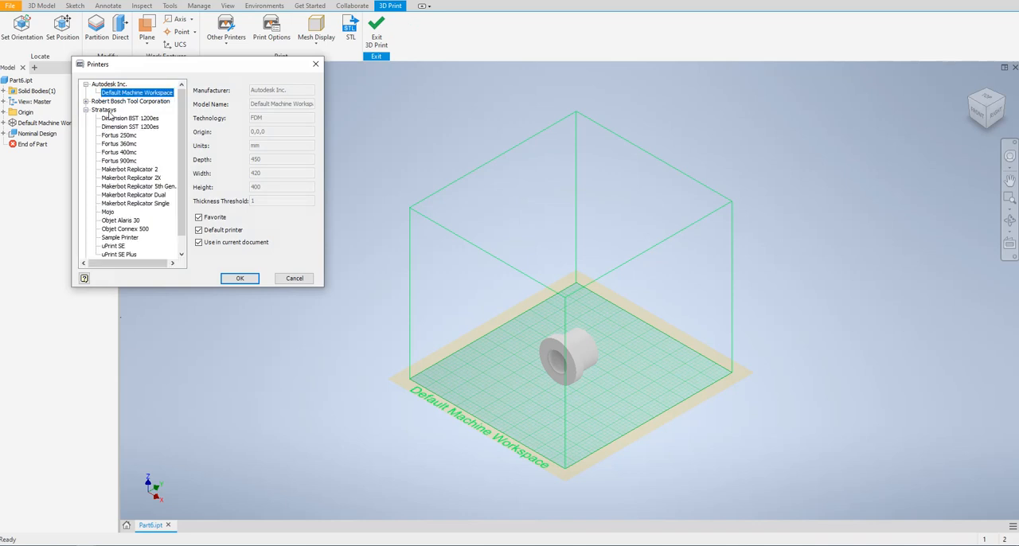
{"action": "left_click", "coordinate": [119, 152]}
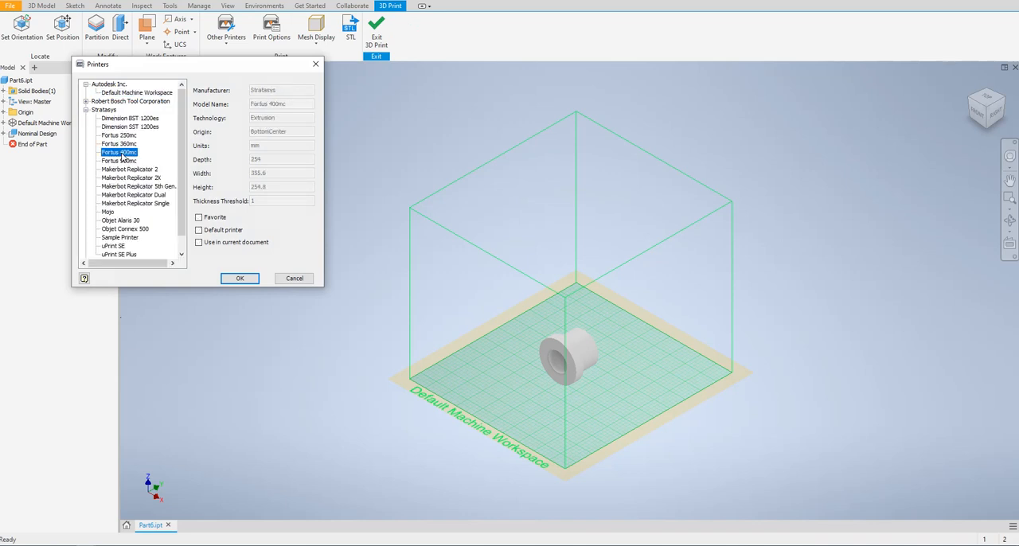
{"action": "left_click", "coordinate": [108, 212]}
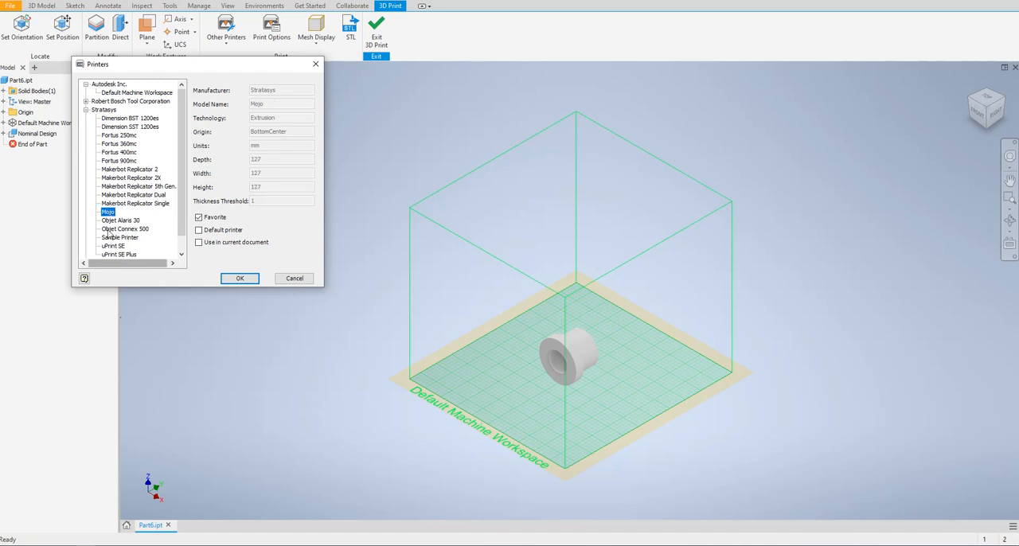
{"action": "left_click", "coordinate": [239, 278]}
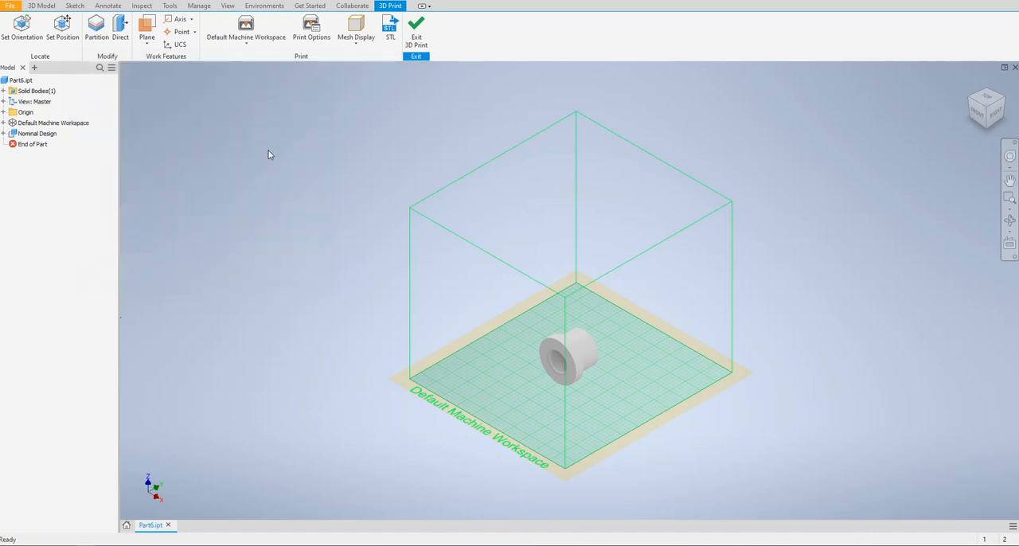
Step: Change the print workspace to the Mojo printer
{"action": "left_click", "coordinate": [246, 41]}
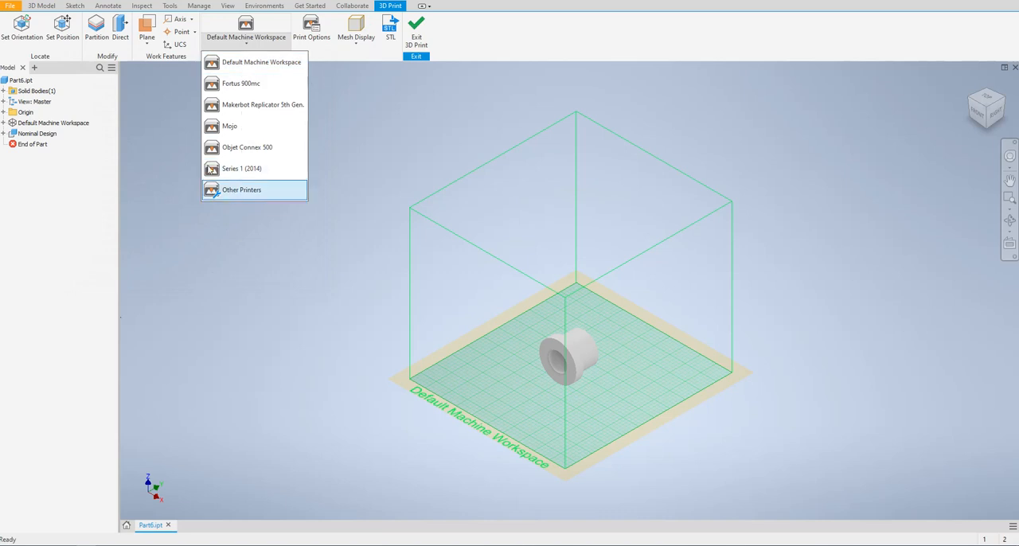
{"action": "left_click", "coordinate": [234, 127]}
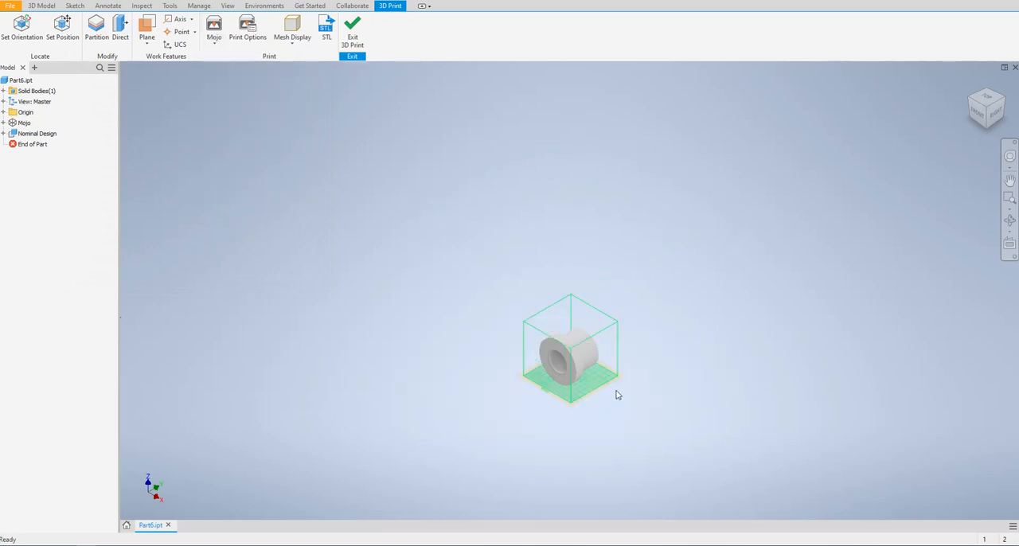
{"action": "scroll", "coordinate": [565, 421], "scroll_direction": "down", "scroll_amount": 3}
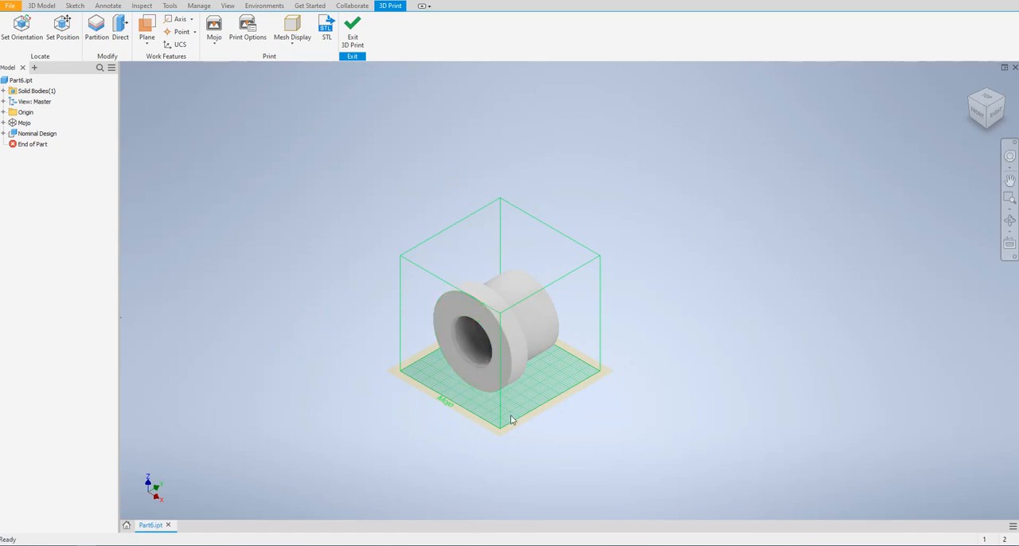
Step: Set the print workspace to the Fortus 900mc and inspect how the part sits in its build volume
{"action": "left_click", "coordinate": [216, 39]}
{"action": "left_click", "coordinate": [243, 84]}
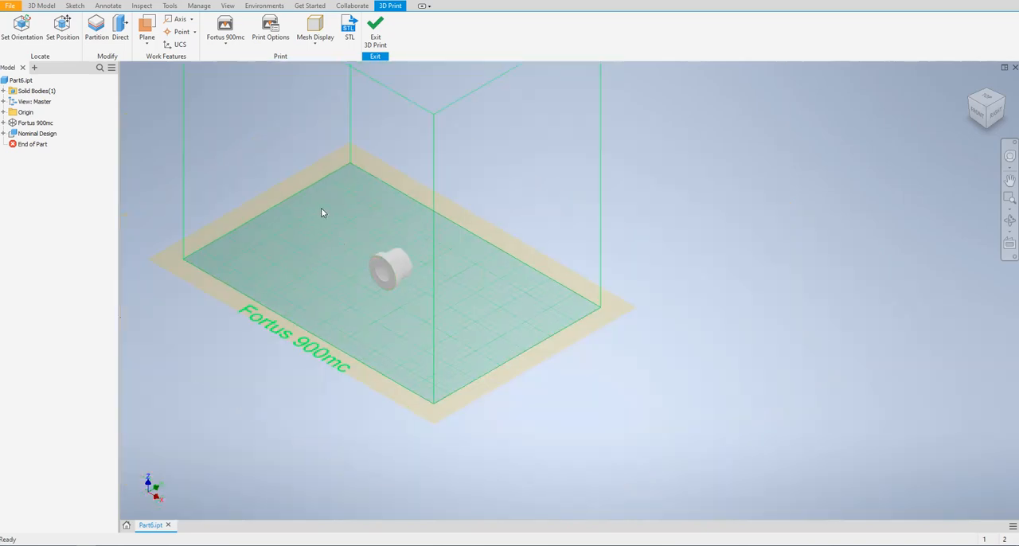
{"action": "scroll", "coordinate": [321, 211], "scroll_direction": "down", "scroll_amount": 3}
{"action": "middle_click_drag", "start_coordinate": [268, 162], "coordinate": [392, 229]}
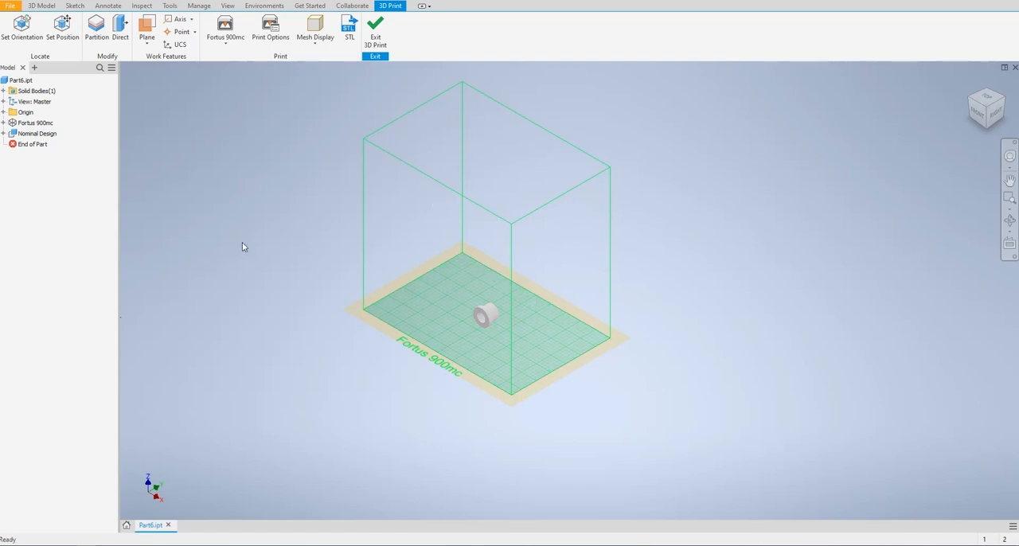
{"action": "scroll", "coordinate": [240, 239], "scroll_direction": "down", "scroll_amount": 3}
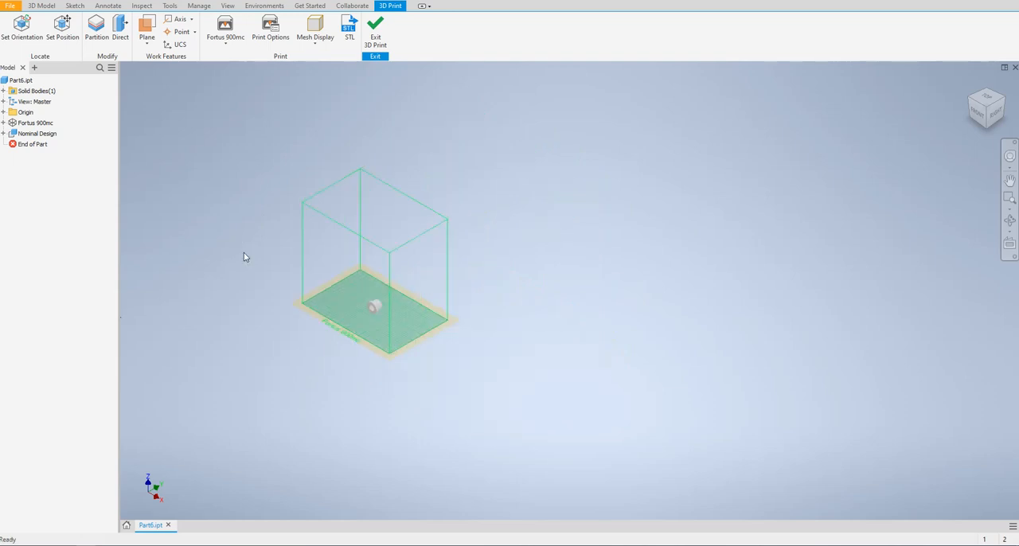
{"action": "scroll", "coordinate": [247, 259], "scroll_direction": "up", "scroll_amount": 3}
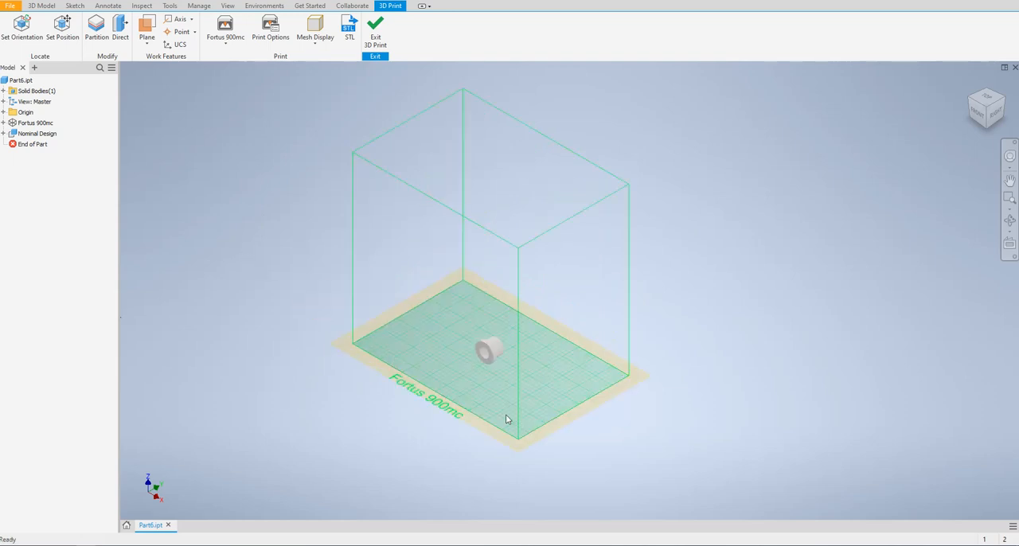
{"action": "scroll", "coordinate": [482, 322], "scroll_direction": "up", "scroll_amount": 4}
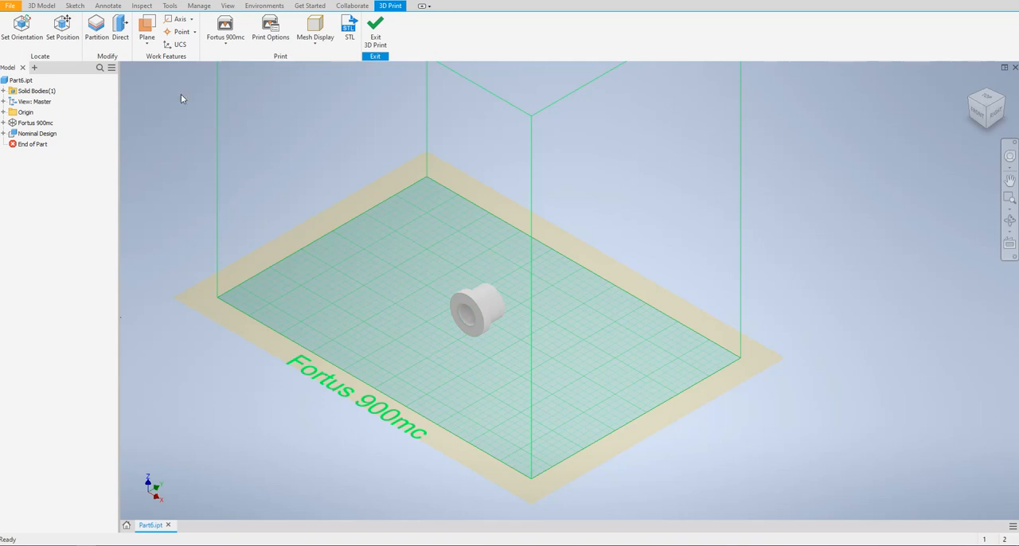
Step: Start a Direct edit on the flanged bushing and change its selection type from Faces to Solids
{"action": "left_click", "coordinate": [120, 32]}
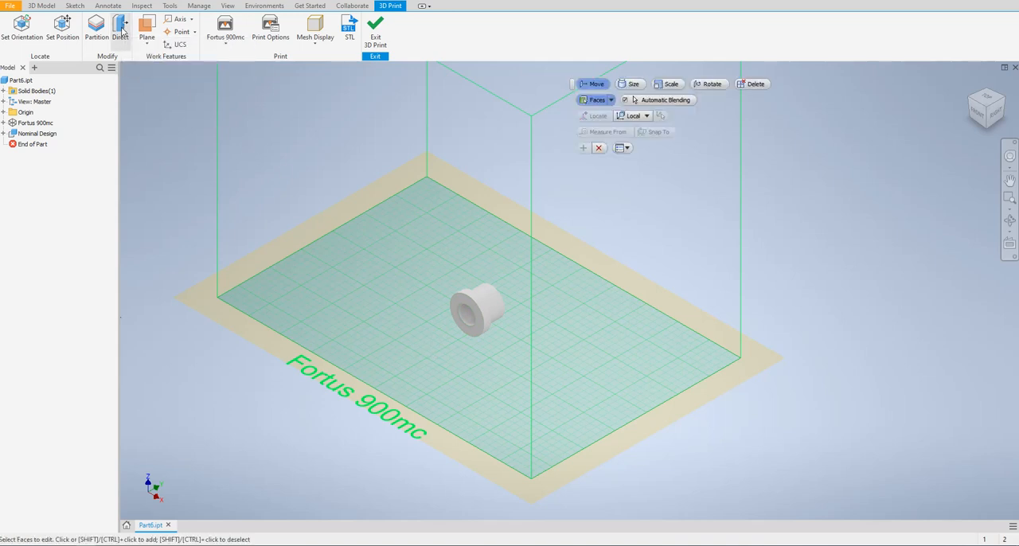
{"action": "left_click_drag", "start_coordinate": [426, 254], "coordinate": [523, 368]}
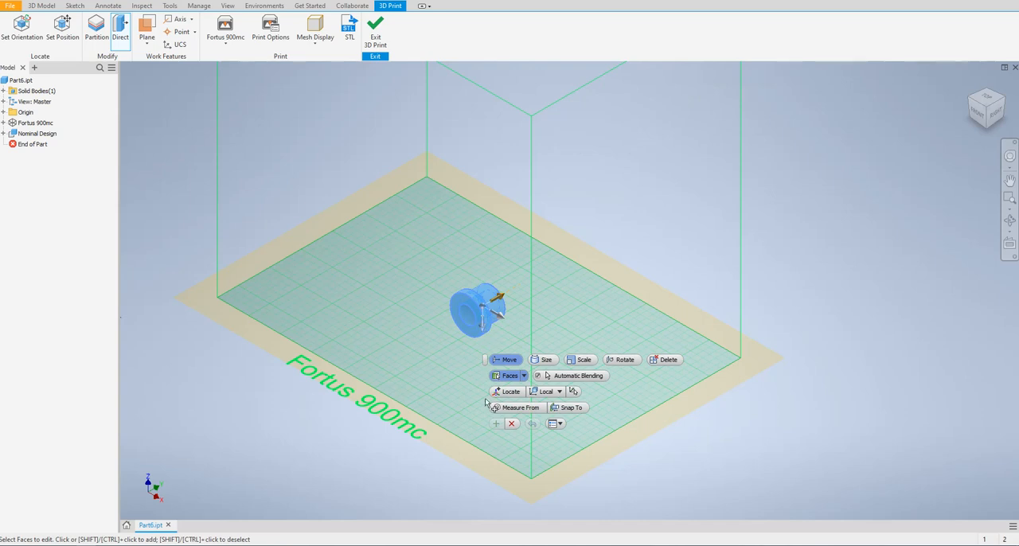
{"action": "left_click", "coordinate": [524, 376]}
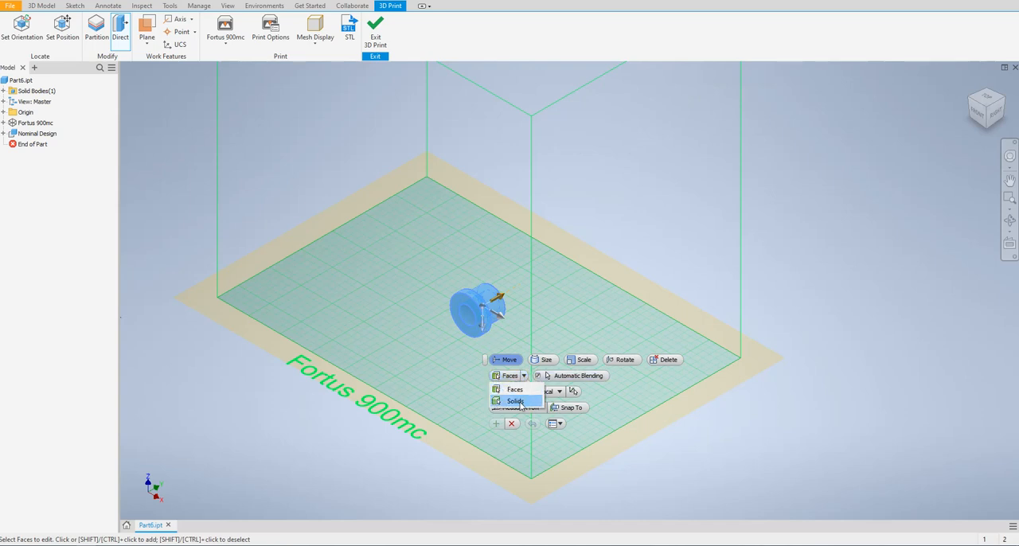
{"action": "left_click", "coordinate": [520, 401]}
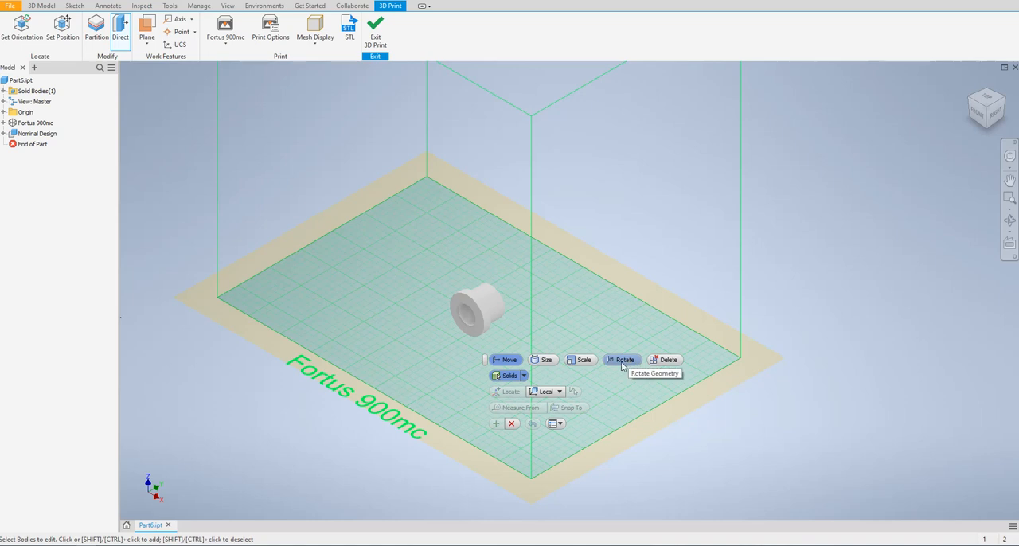
{"action": "left_click", "coordinate": [511, 424]}
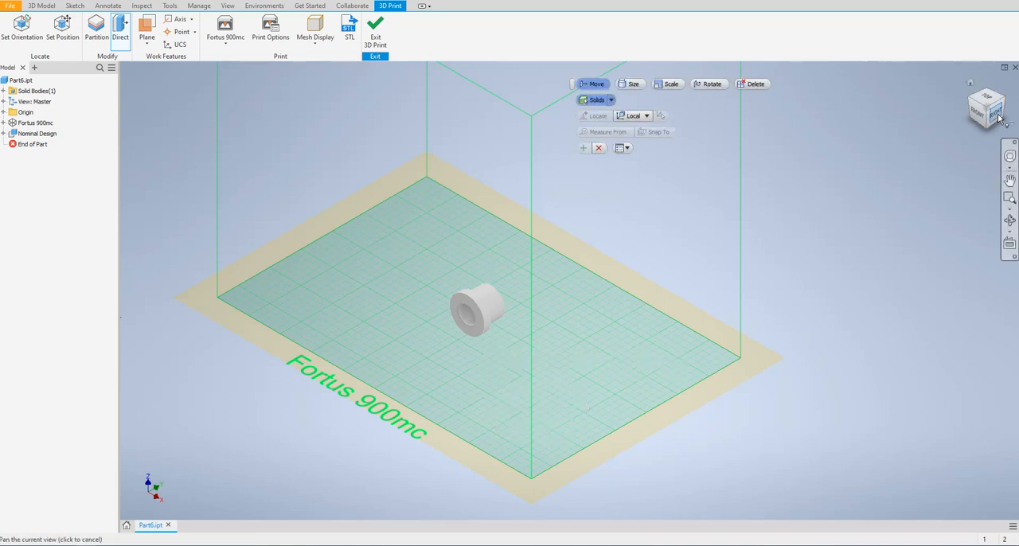
Step: Rotate the bushing's solid 90 degrees in the Direct edit so that its flange faces the build plate
{"action": "left_click", "coordinate": [995, 113]}
{"action": "scroll", "coordinate": [569, 410], "scroll_direction": "up", "scroll_amount": 5}
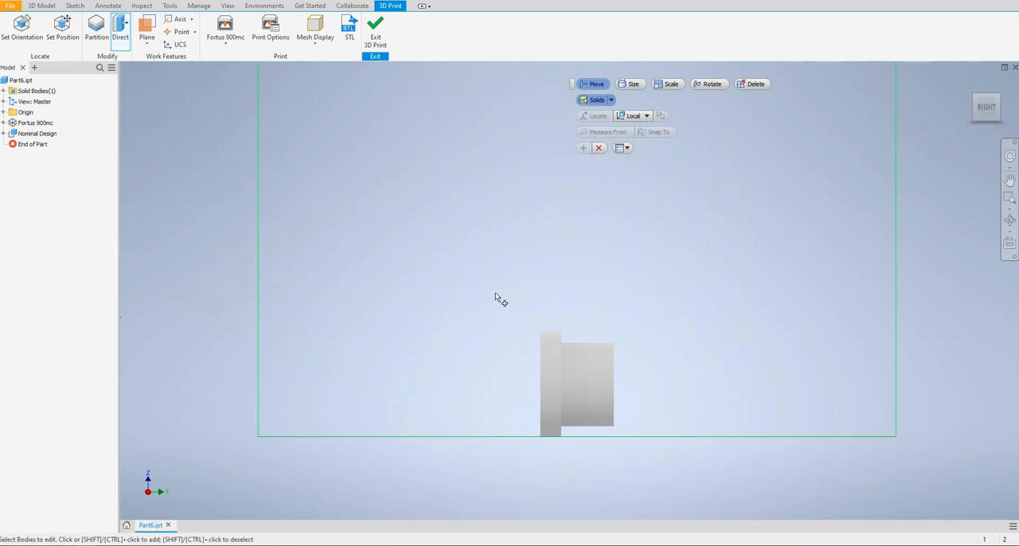
{"action": "left_click_drag", "start_coordinate": [495, 294], "coordinate": [663, 472]}
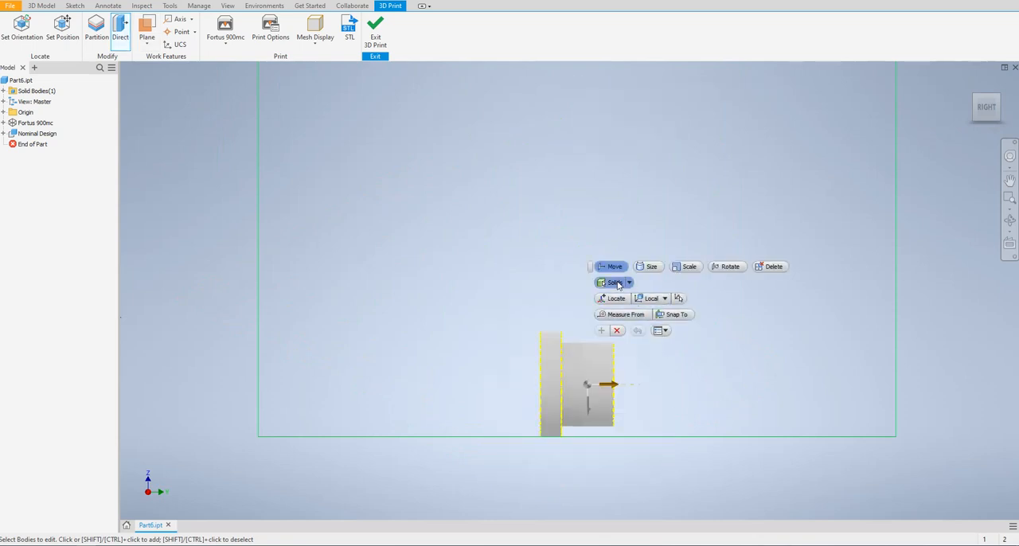
{"action": "left_click", "coordinate": [727, 267]}
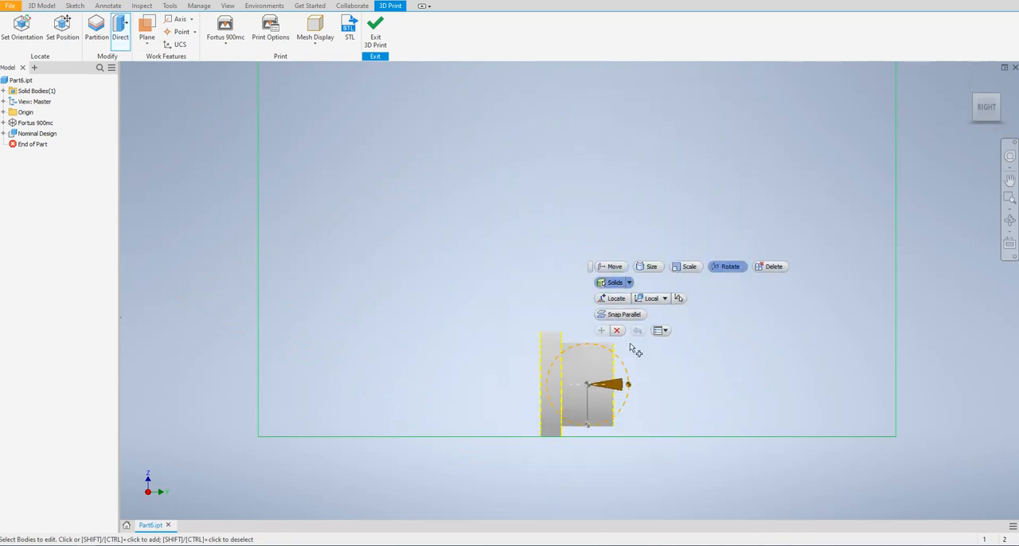
{"action": "left_click_drag", "start_coordinate": [628, 385], "coordinate": [587, 349]}
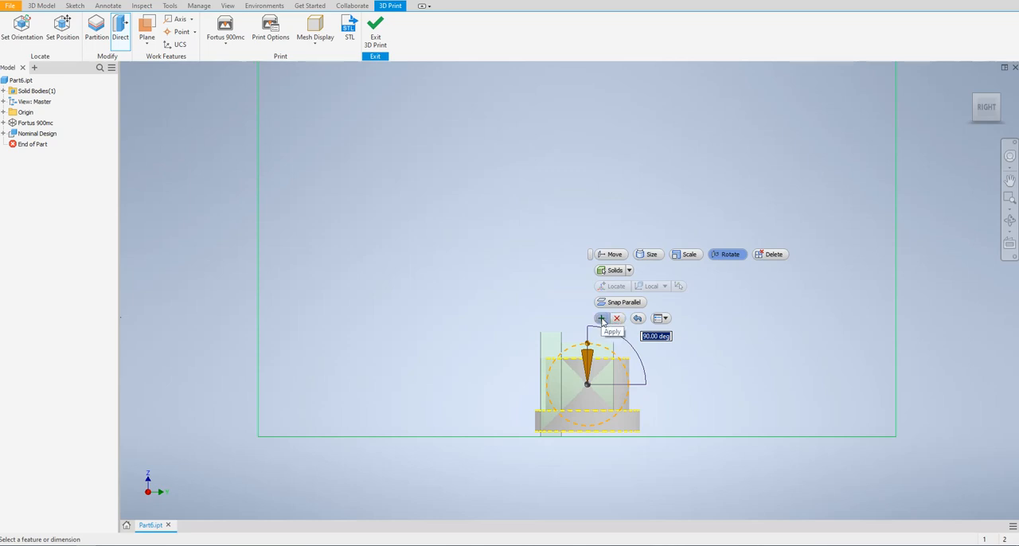
{"action": "left_click", "coordinate": [602, 319]}
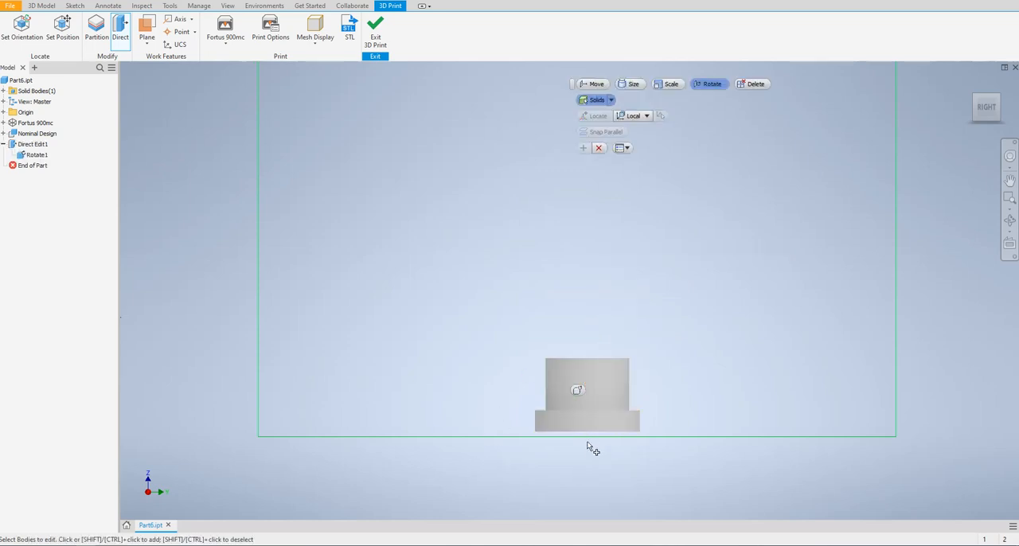
Step: Move the bushing's solid down about 5.25 mm toward the build plate and close the Direct edit
{"action": "scroll", "coordinate": [587, 443], "scroll_direction": "up", "scroll_amount": 3}
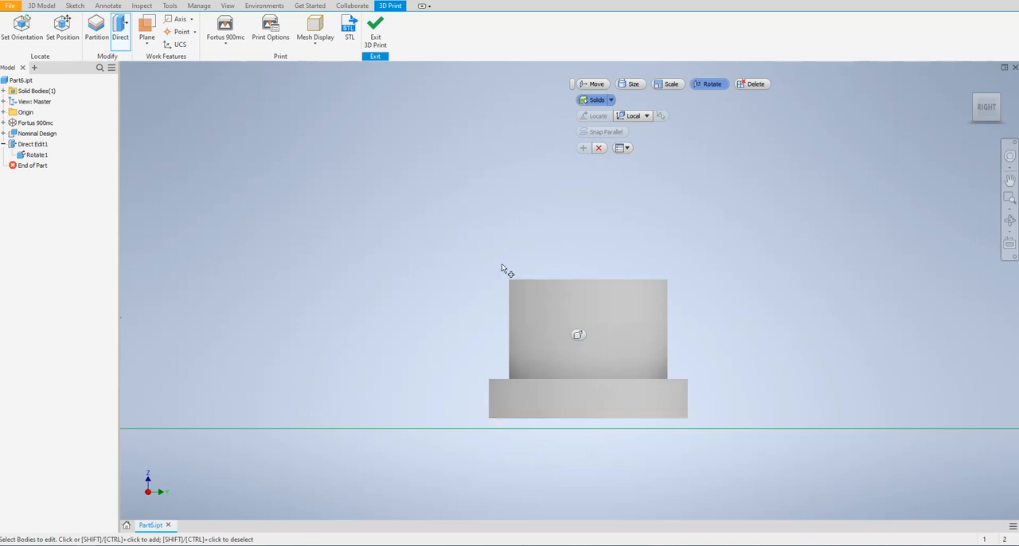
{"action": "left_click_drag", "start_coordinate": [454, 232], "coordinate": [756, 485]}
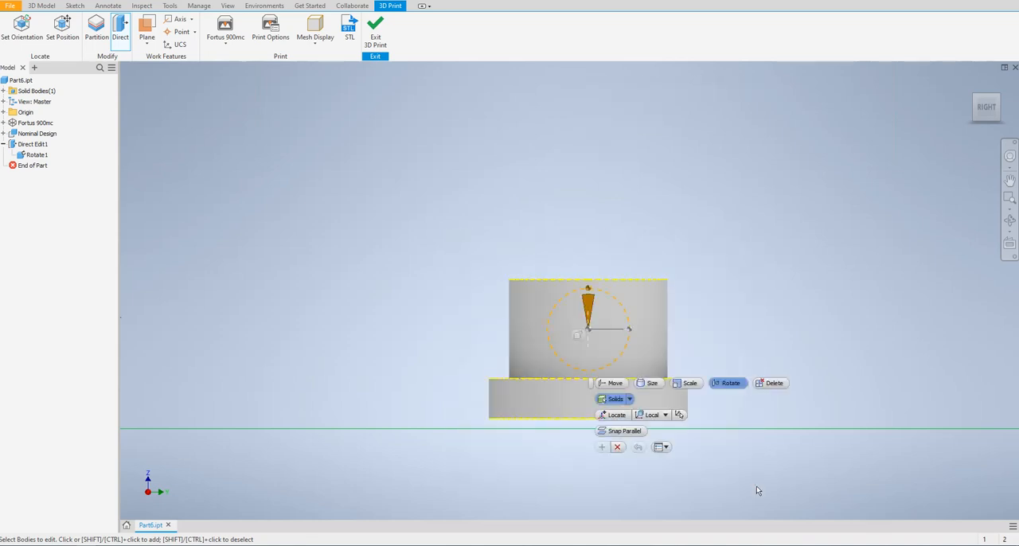
{"action": "left_click", "coordinate": [618, 384]}
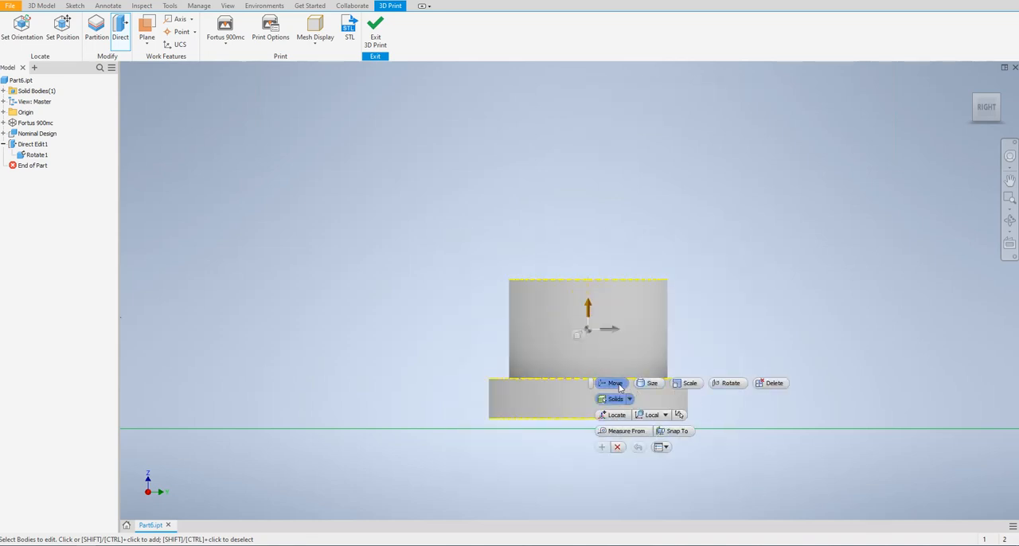
{"action": "left_click_drag", "start_coordinate": [588, 301], "coordinate": [597, 325]}
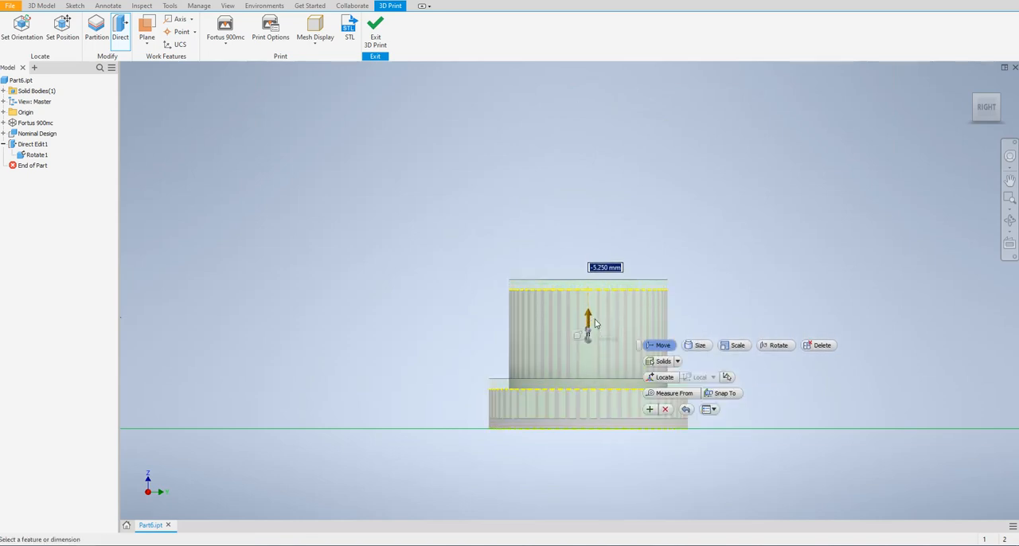
{"action": "left_click", "coordinate": [684, 410]}
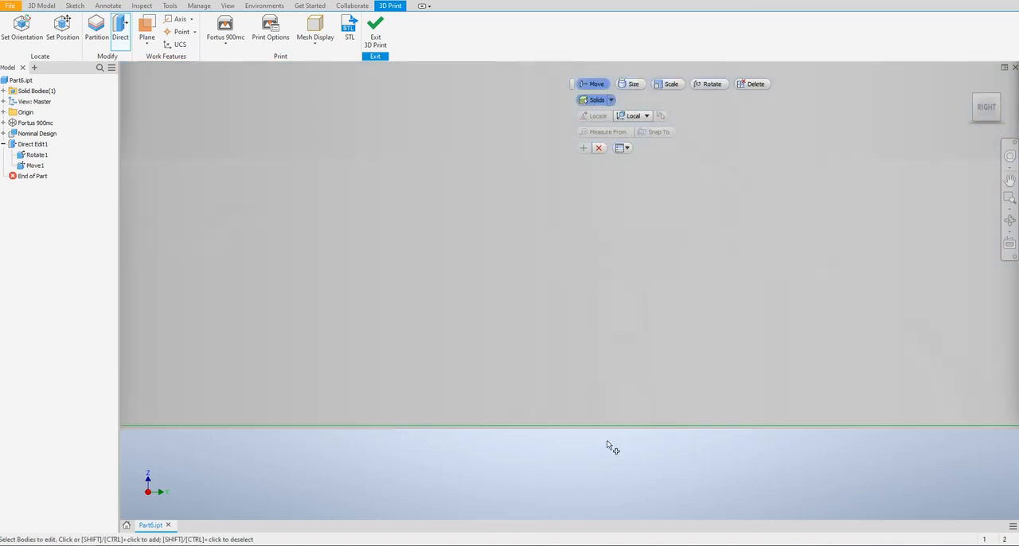
{"action": "scroll", "coordinate": [606, 445], "scroll_direction": "down", "scroll_amount": 3}
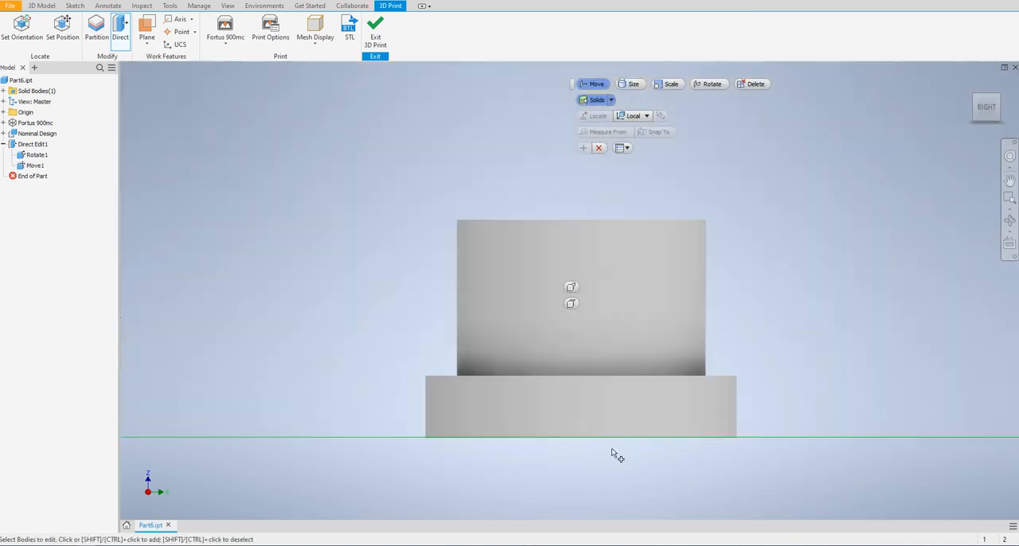
{"action": "key", "text": "Escape"}
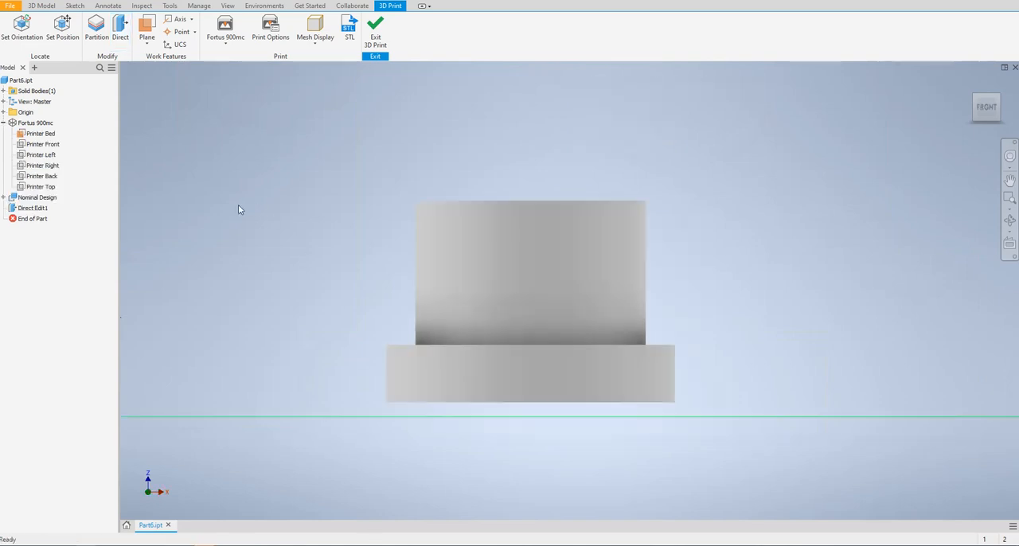
Step: Try to move the bushing's solid onto the printer bed with a Direct edit Snap To, overriding the distance with --5 mm
{"action": "left_click", "coordinate": [120, 30]}
{"action": "left_click_drag", "start_coordinate": [359, 166], "coordinate": [762, 444]}
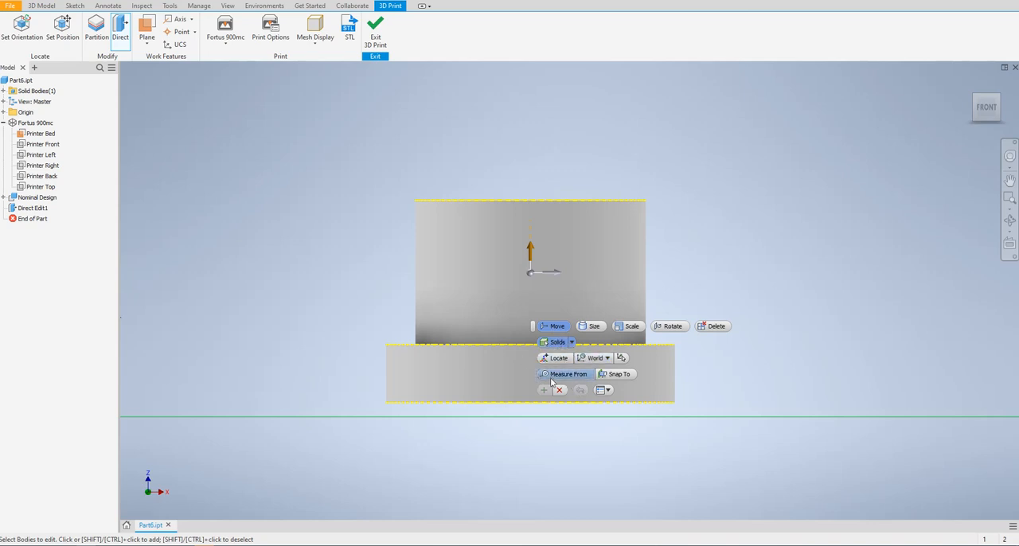
{"action": "left_click", "coordinate": [619, 380]}
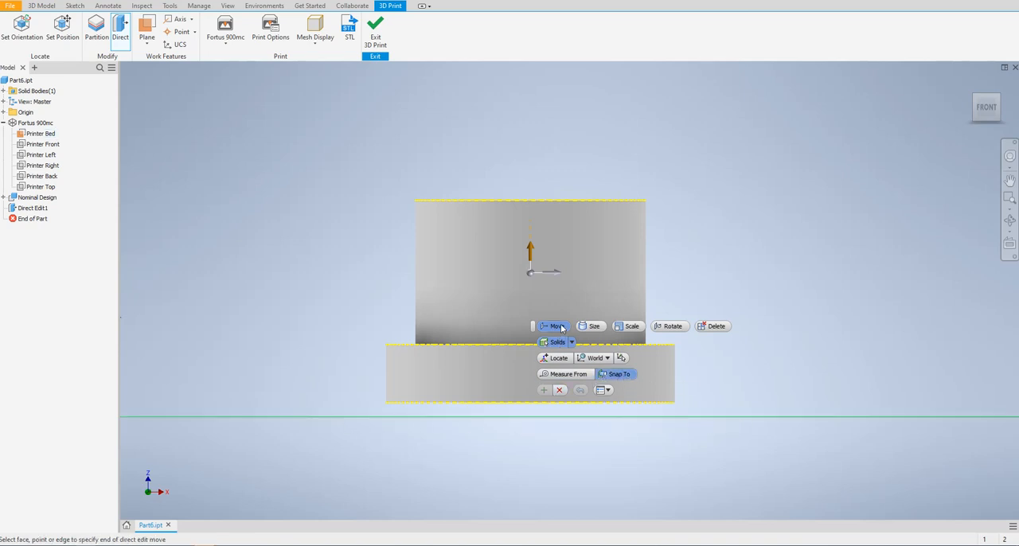
{"action": "left_click", "coordinate": [630, 417]}
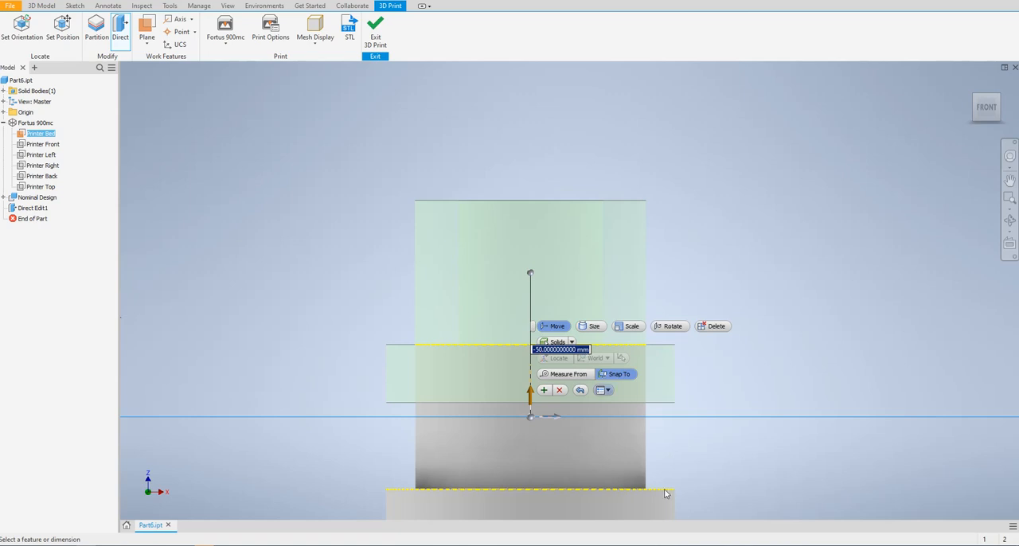
{"action": "scroll", "coordinate": [719, 382], "scroll_direction": "up", "scroll_amount": 3}
{"action": "scroll", "coordinate": [693, 392], "scroll_direction": "down", "scroll_amount": 4}
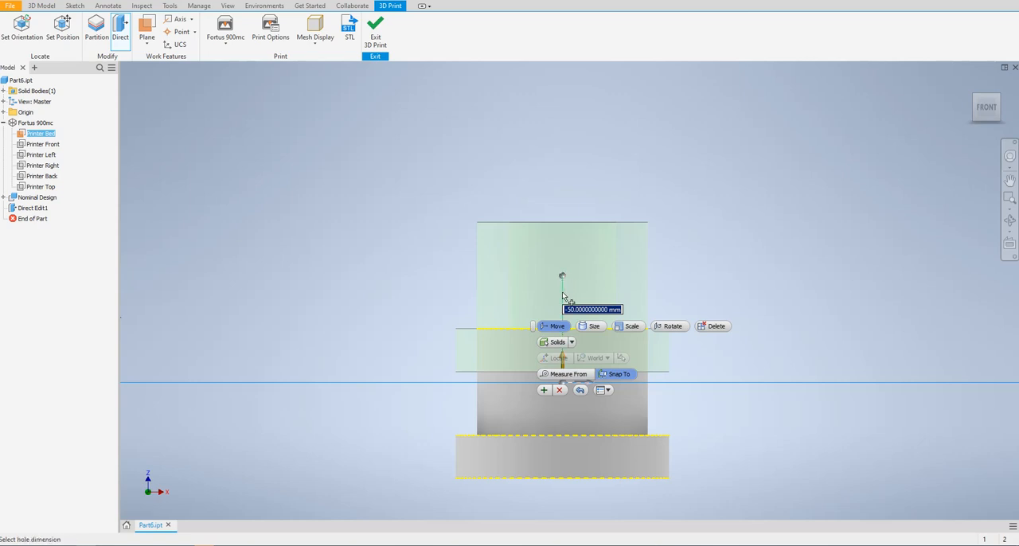
{"action": "left_click", "coordinate": [588, 310]}
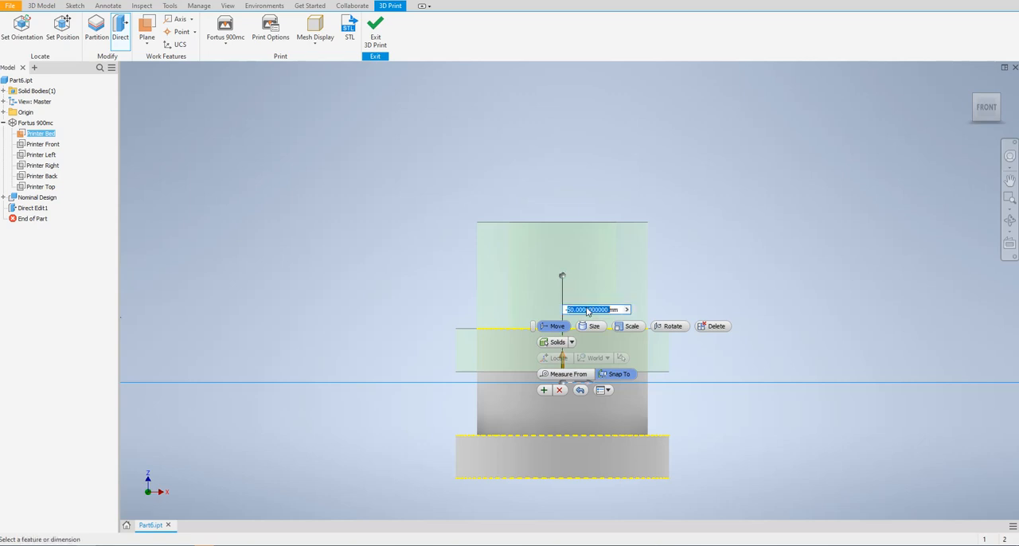
{"action": "type", "text": "-5"}
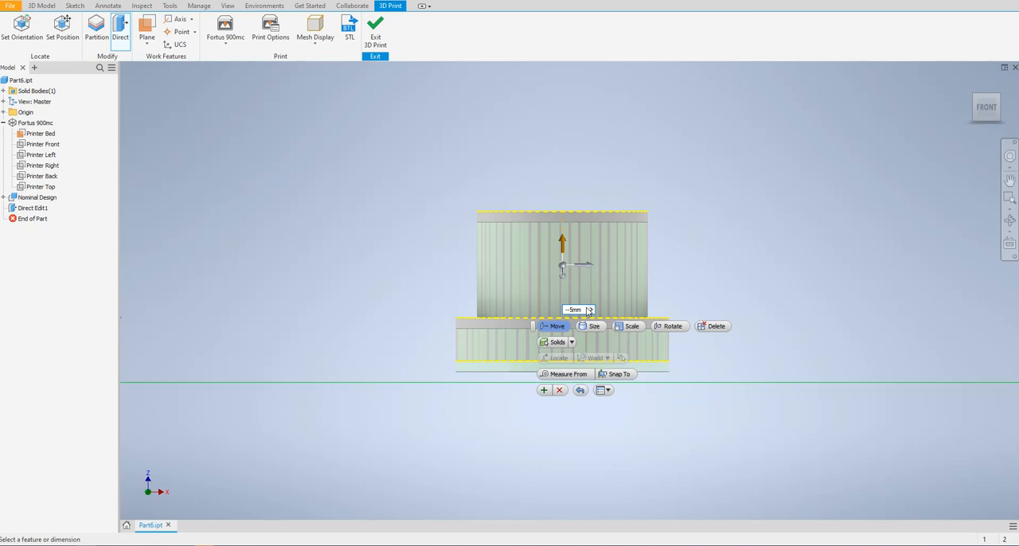
{"action": "key", "text": "Return"}
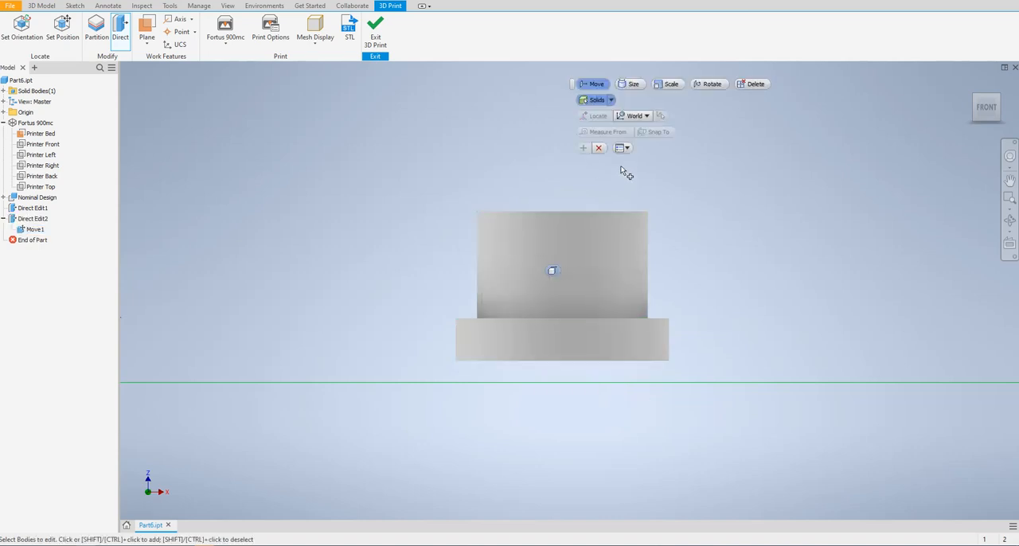
{"action": "left_click", "coordinate": [598, 147]}
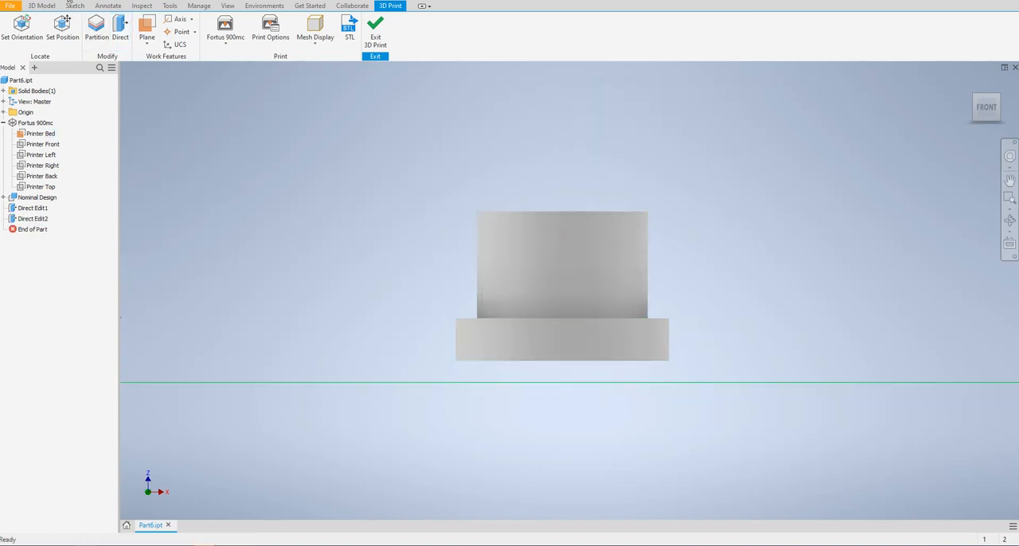
{"action": "left_click", "coordinate": [96, 28]}
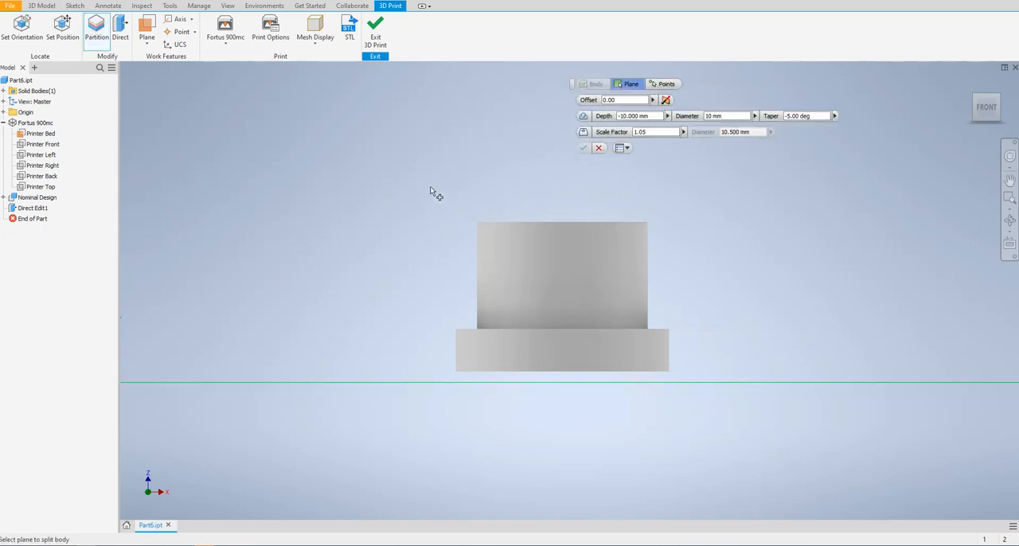
{"action": "left_click", "coordinate": [597, 148]}
{"action": "left_click", "coordinate": [96, 28]}
{"action": "left_click", "coordinate": [598, 148]}
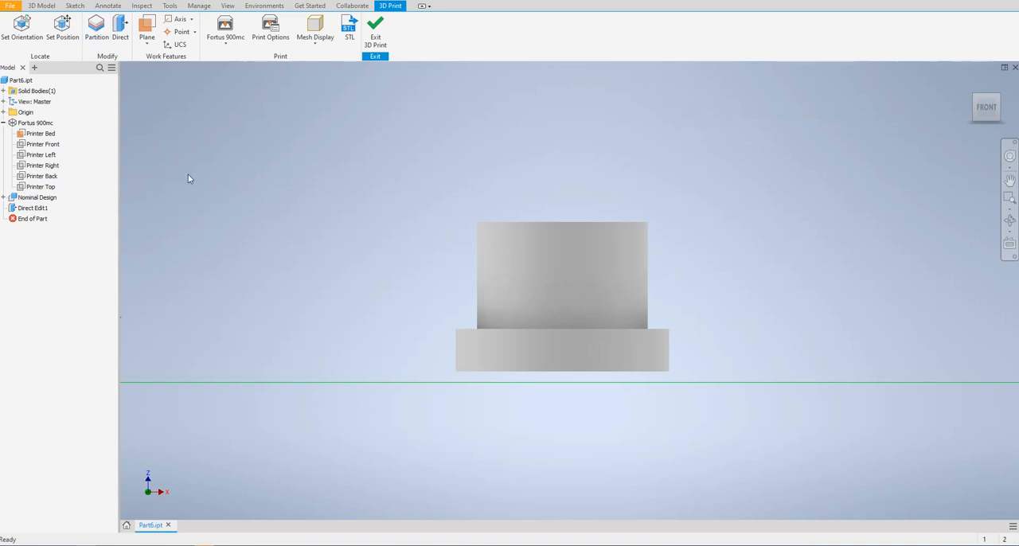
Step: Move the bushing's solid down with a Direct edit, snapping to the printer bed and overriding the distance with -5 mm
{"action": "left_click", "coordinate": [121, 29]}
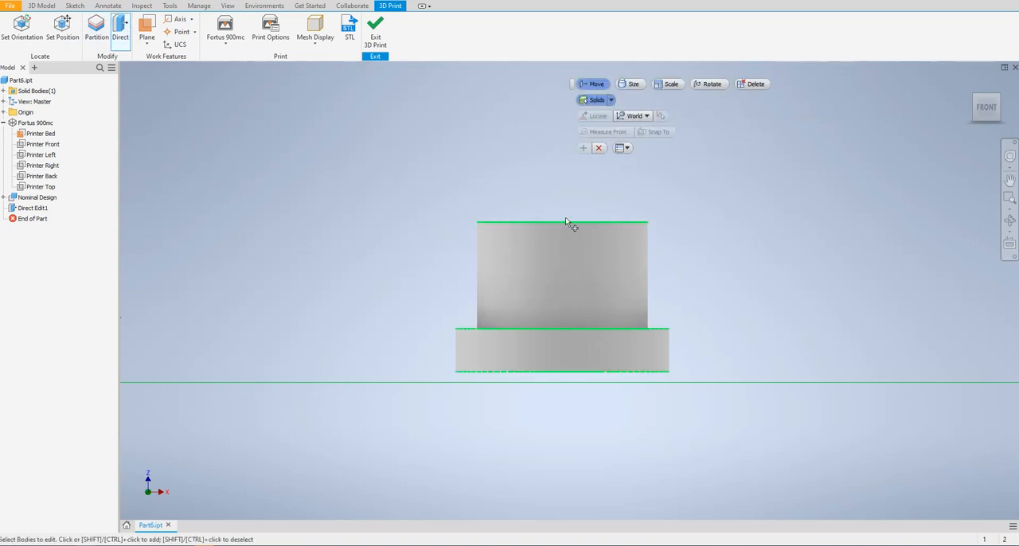
{"action": "left_click_drag", "start_coordinate": [460, 206], "coordinate": [735, 418]}
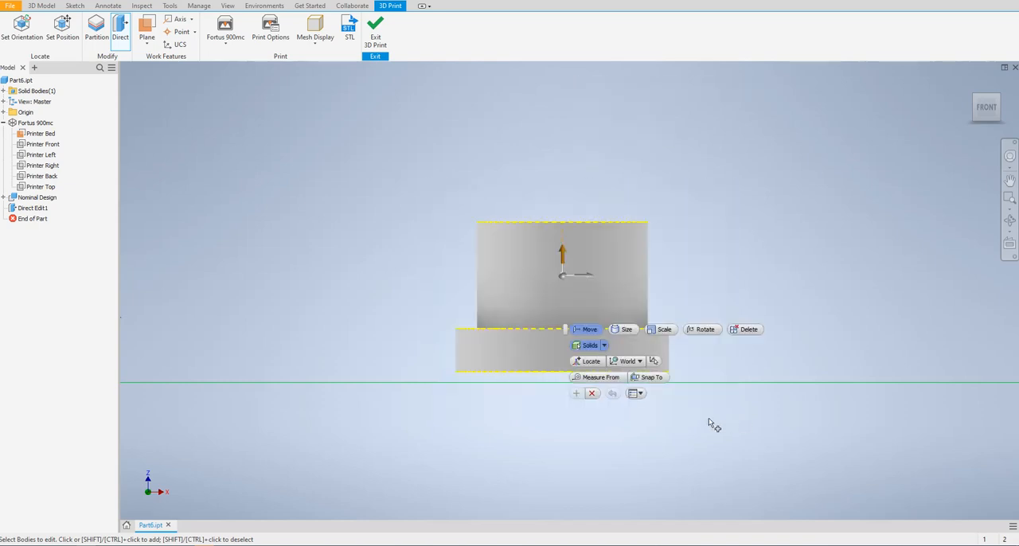
{"action": "left_click", "coordinate": [654, 378]}
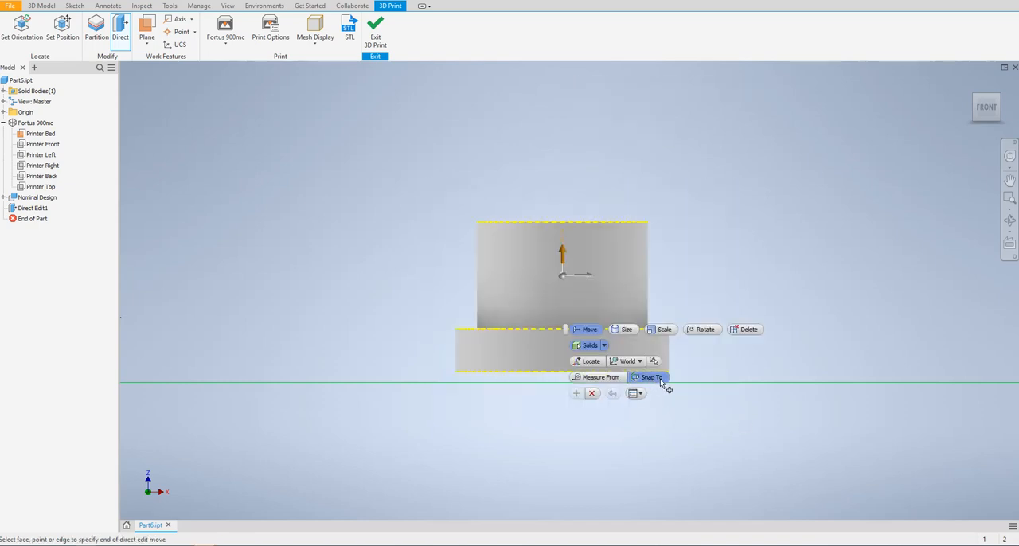
{"action": "left_click", "coordinate": [686, 382]}
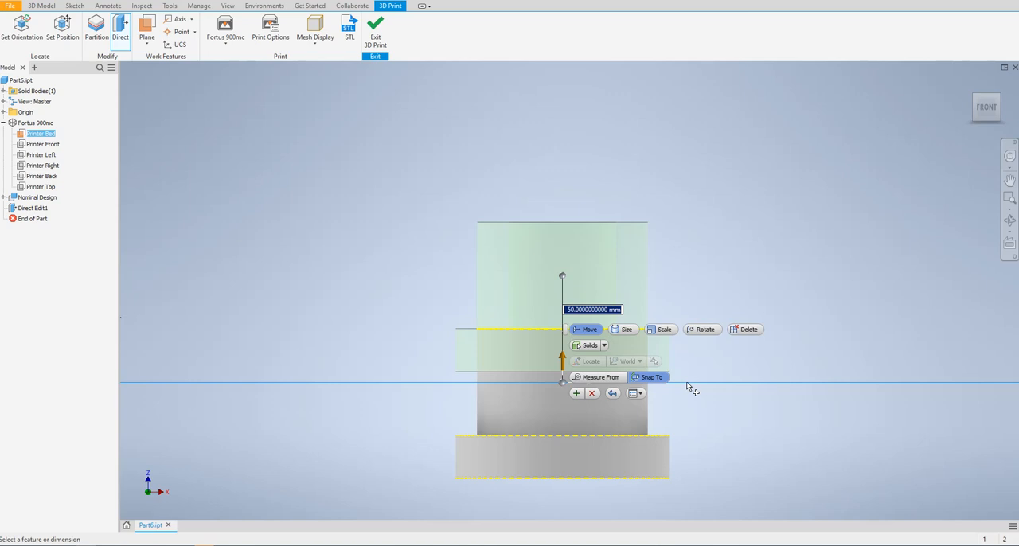
{"action": "left_click", "coordinate": [567, 309]}
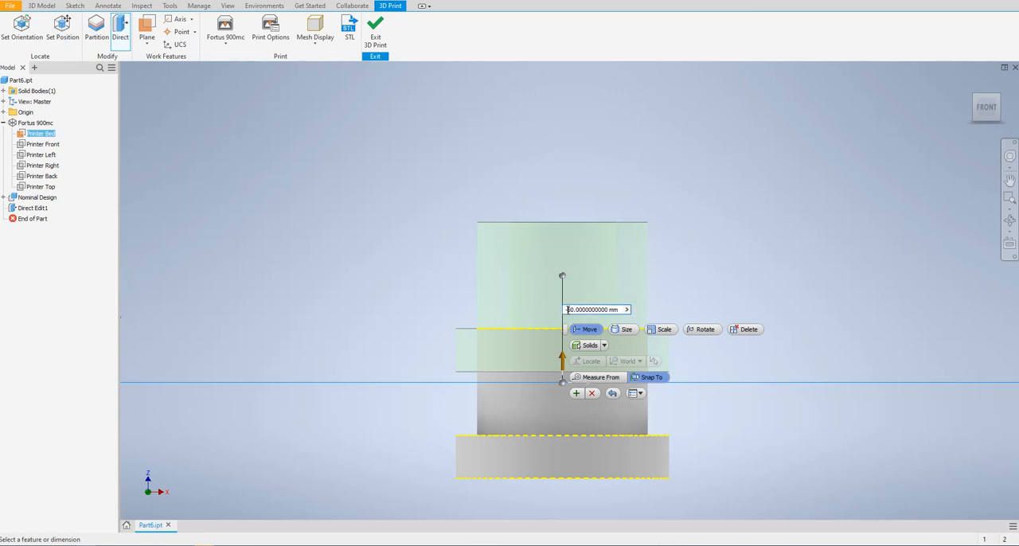
{"action": "left_click_drag", "start_coordinate": [570, 310], "coordinate": [607, 309]}
{"action": "key", "text": "BackSpace"}
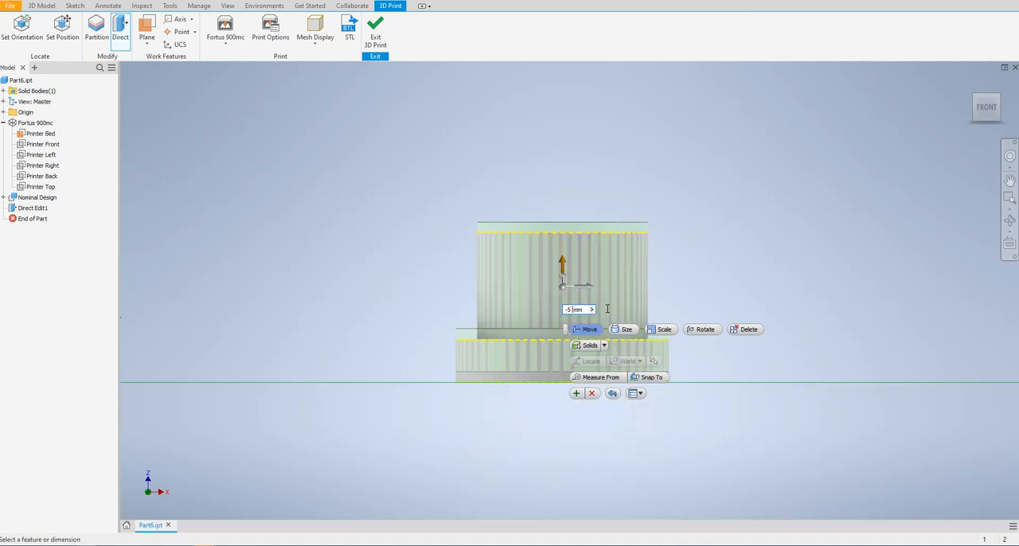
{"action": "left_click", "coordinate": [577, 392]}
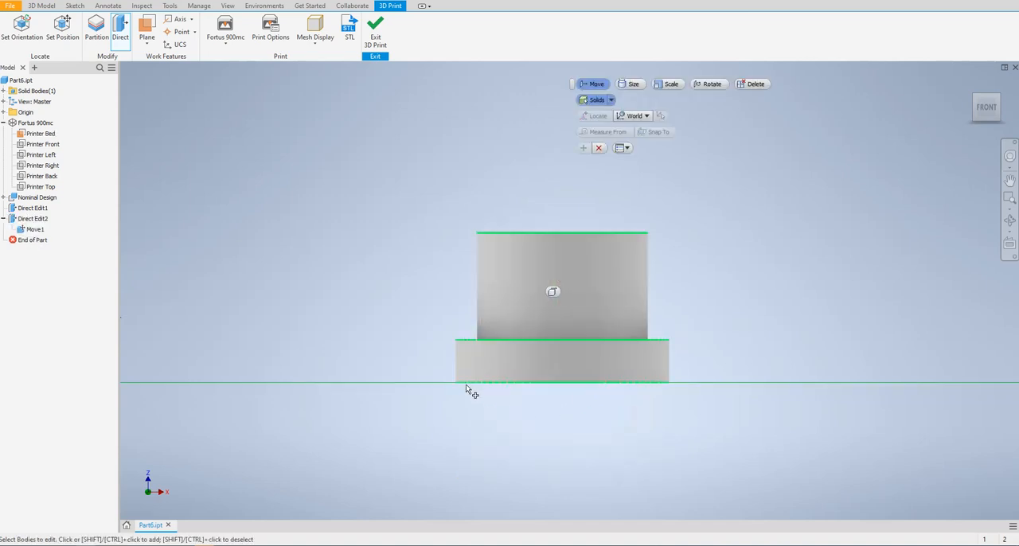
Step: Examine the flange's contact with the build plate, close the Direct edit, and view the bushing inside the Fortus 900mc build volume
{"action": "scroll", "coordinate": [496, 392], "scroll_direction": "down", "scroll_amount": 10}
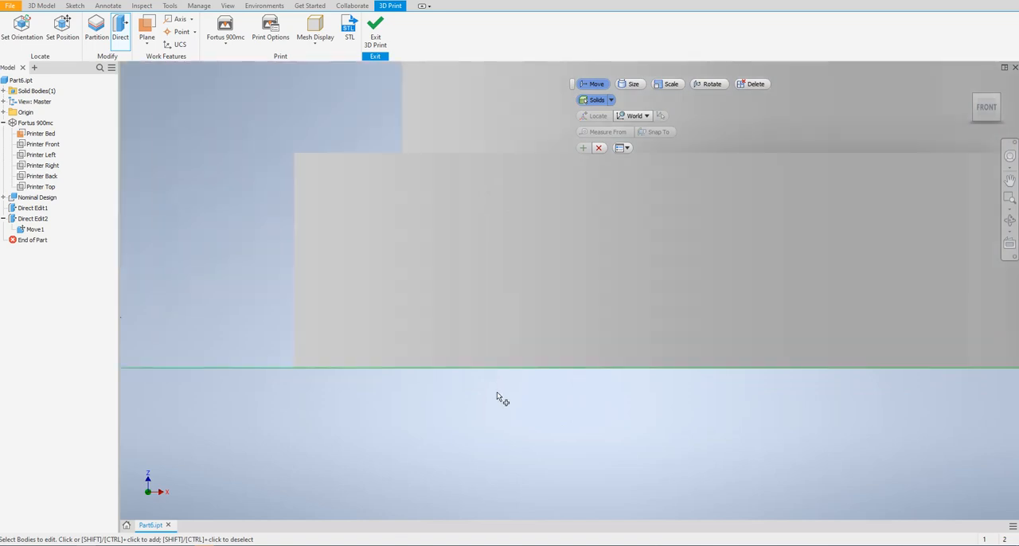
{"action": "scroll", "coordinate": [604, 410], "scroll_direction": "up", "scroll_amount": 2}
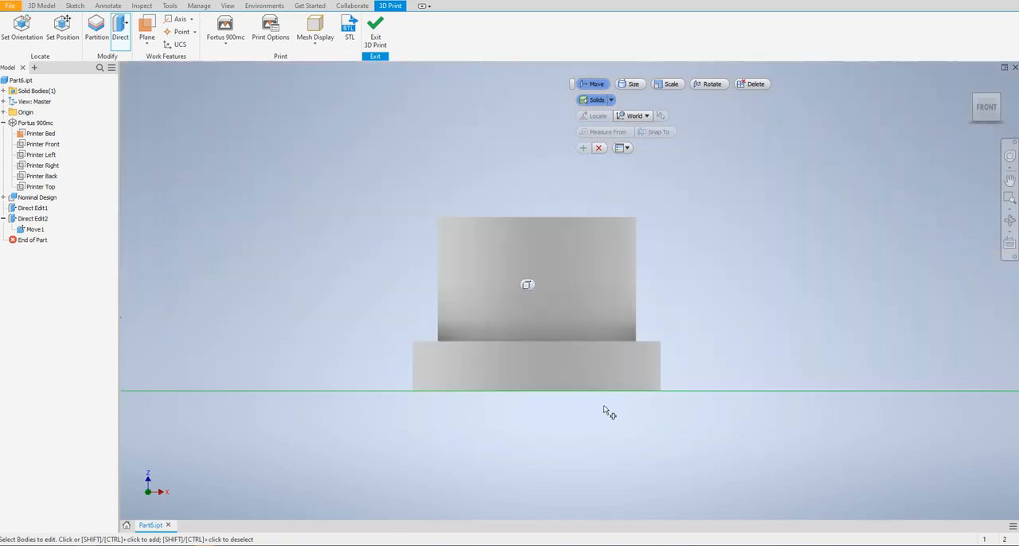
{"action": "left_click", "coordinate": [598, 147]}
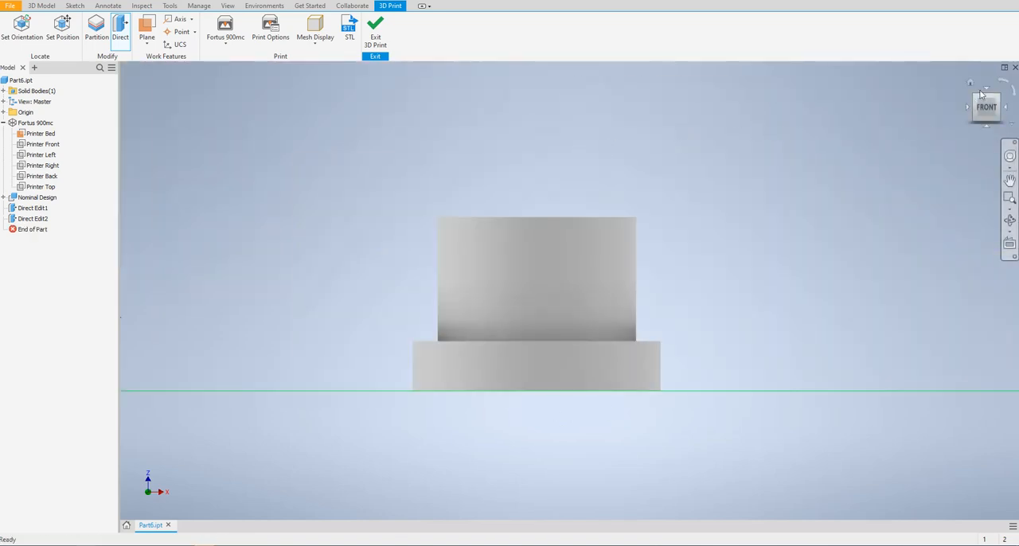
{"action": "left_click", "coordinate": [970, 83]}
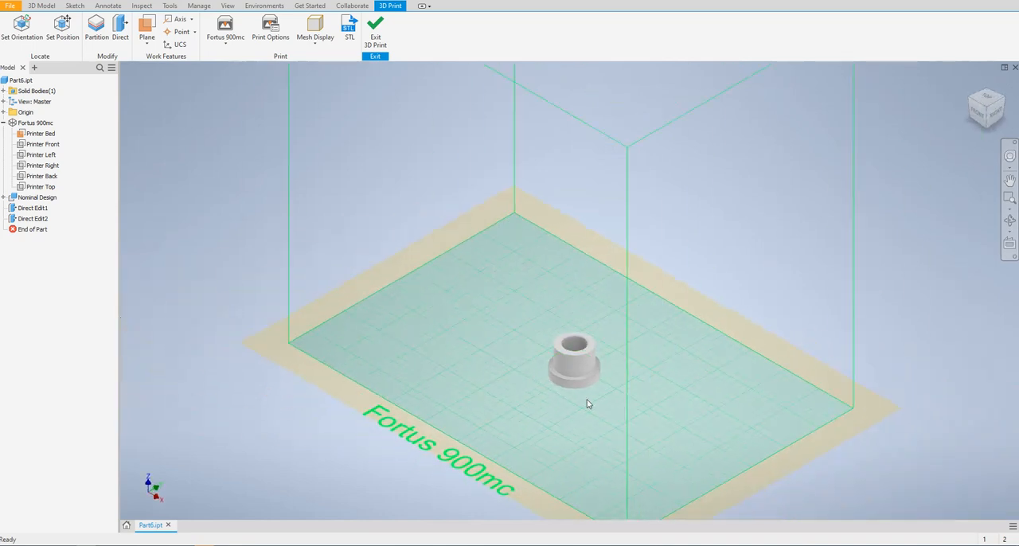
{"action": "scroll", "coordinate": [587, 404], "scroll_direction": "down", "scroll_amount": 3}
{"action": "left_click", "coordinate": [996, 116]}
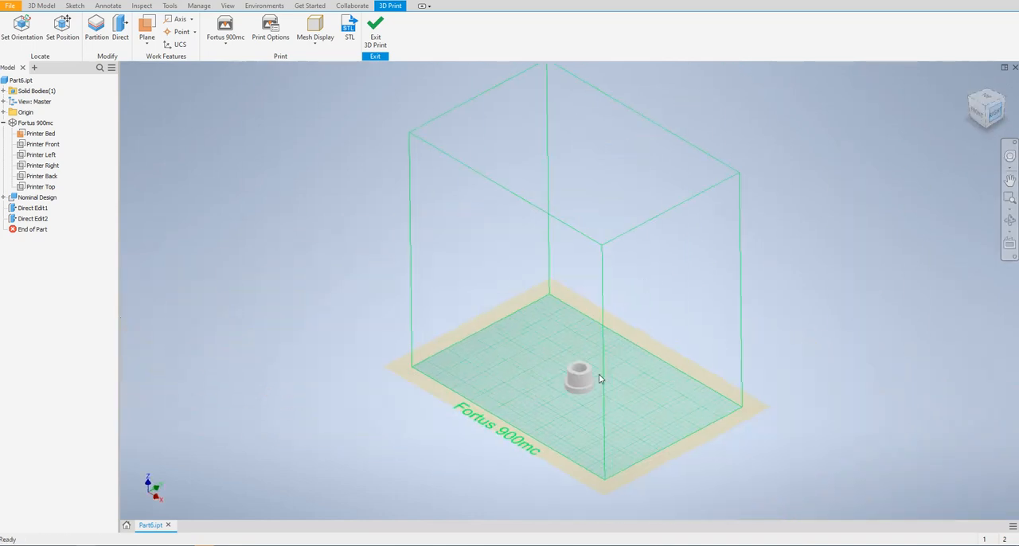
Step: Check how the bushing sits on the printer bed from the right side and in the isometric view
{"action": "scroll", "coordinate": [575, 430], "scroll_direction": "up", "scroll_amount": 5}
{"action": "scroll", "coordinate": [575, 428], "scroll_direction": "down", "scroll_amount": 7}
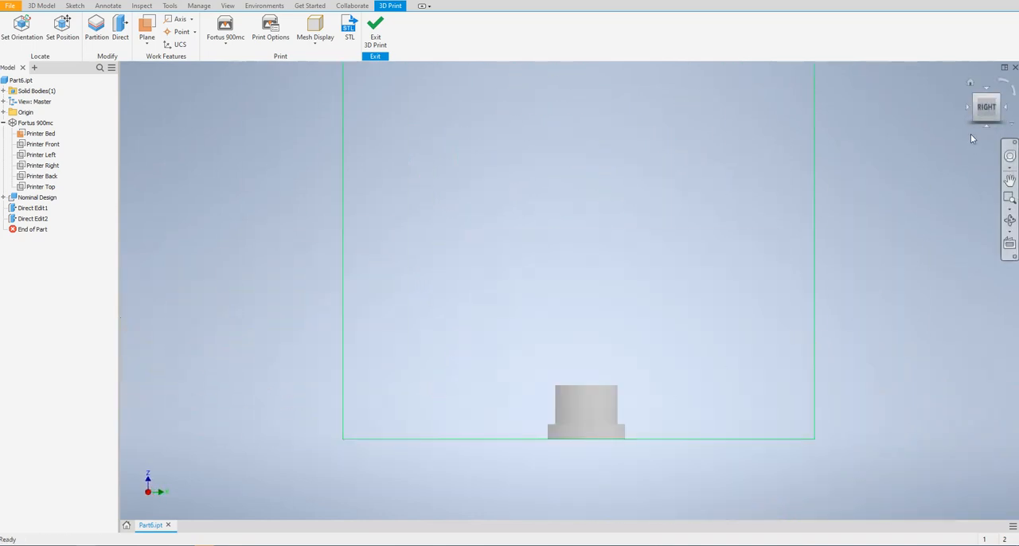
{"action": "left_click", "coordinate": [969, 85]}
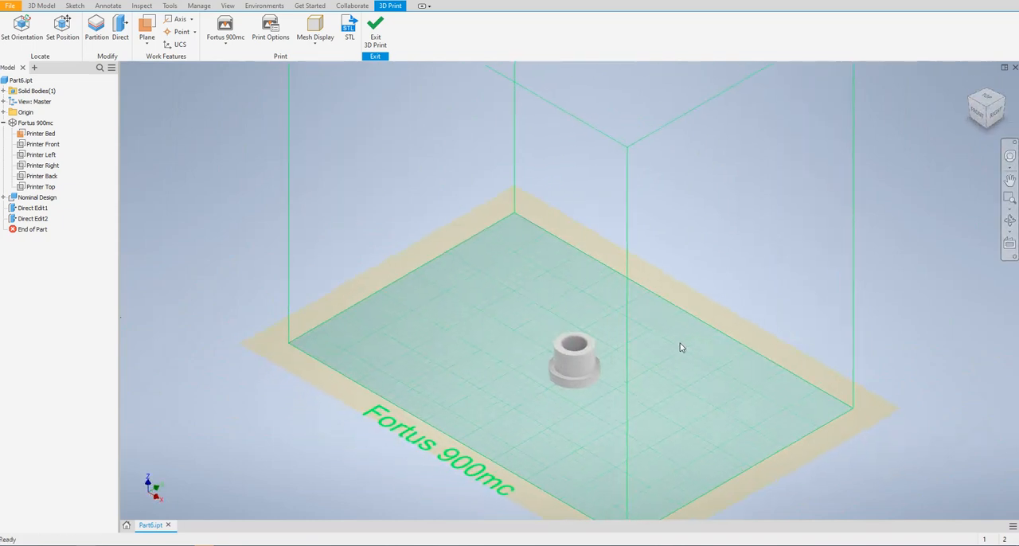
{"action": "scroll", "coordinate": [574, 343], "scroll_direction": "down", "scroll_amount": 5}
{"action": "scroll", "coordinate": [576, 363], "scroll_direction": "up", "scroll_amount": 4}
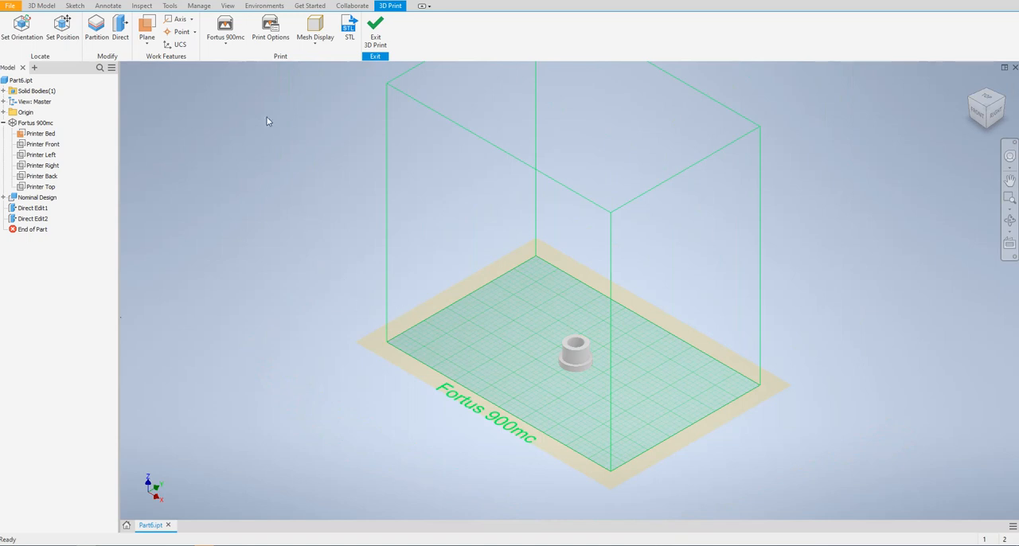
{"action": "left_click", "coordinate": [121, 30]}
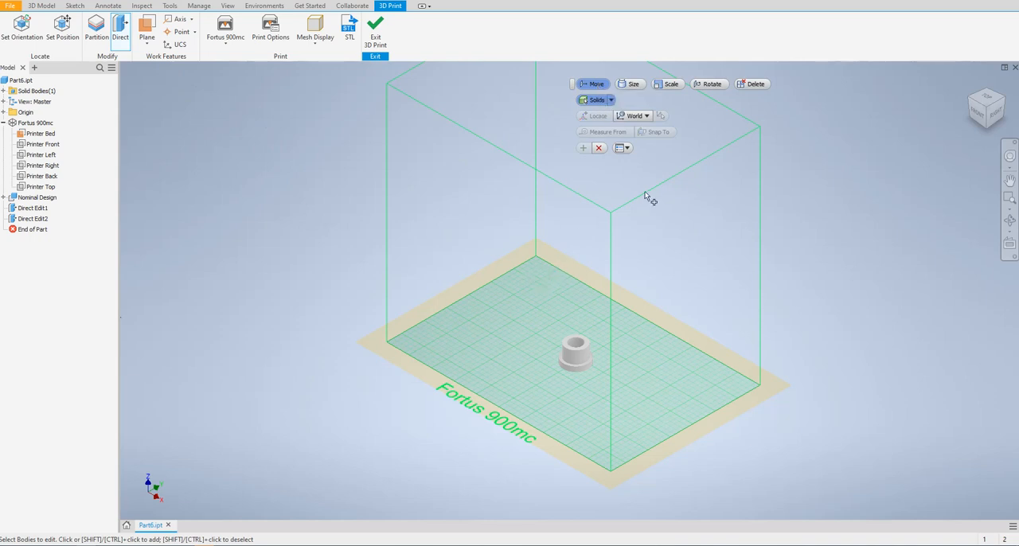
{"action": "left_click", "coordinate": [583, 343]}
{"action": "left_click", "coordinate": [598, 148]}
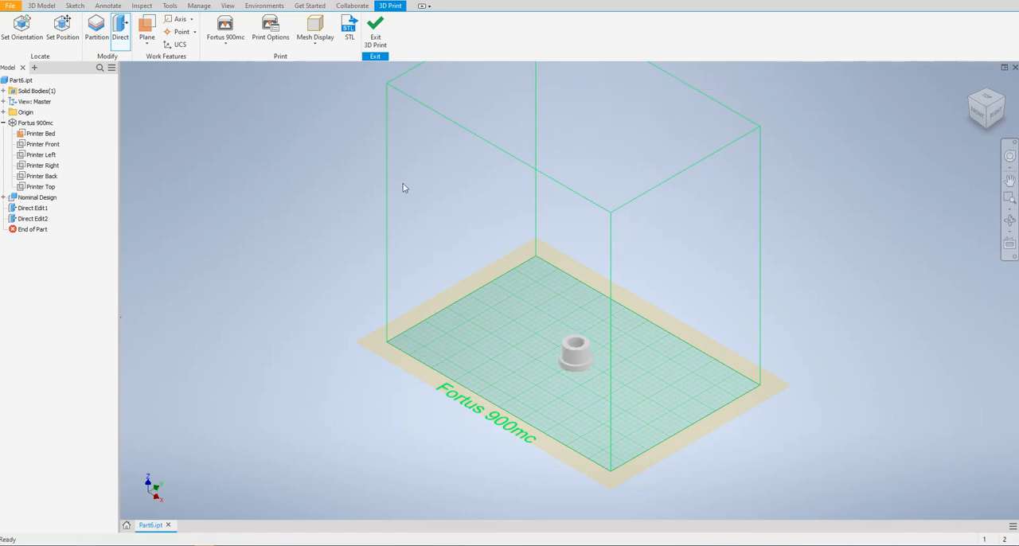
Step: Set the bushing's position to offsets of 200 from the Printer Front wall and 300 from the Printer Right wall
{"action": "left_click", "coordinate": [62, 29]}
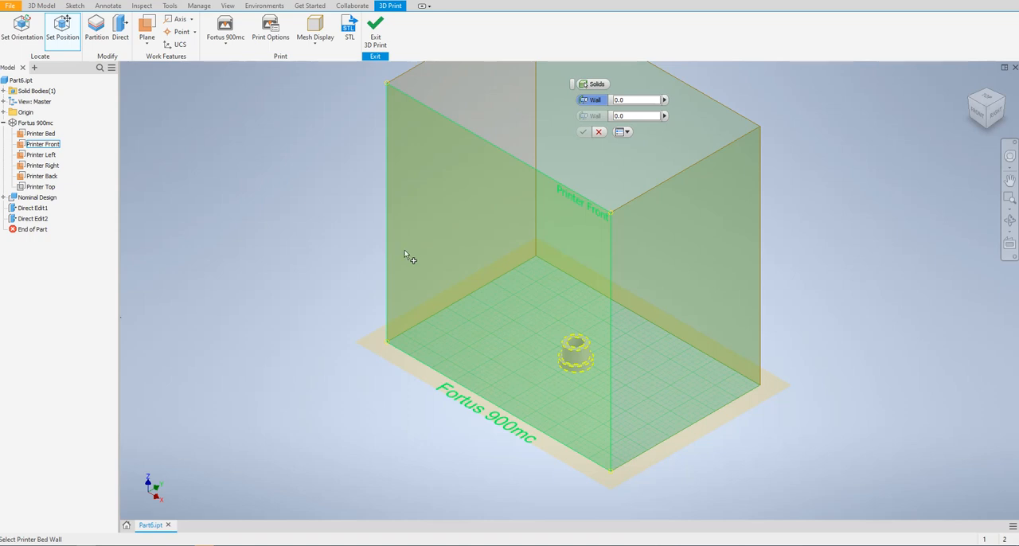
{"action": "mouse_move", "coordinate": [387, 232]}
{"action": "left_click", "coordinate": [392, 229]}
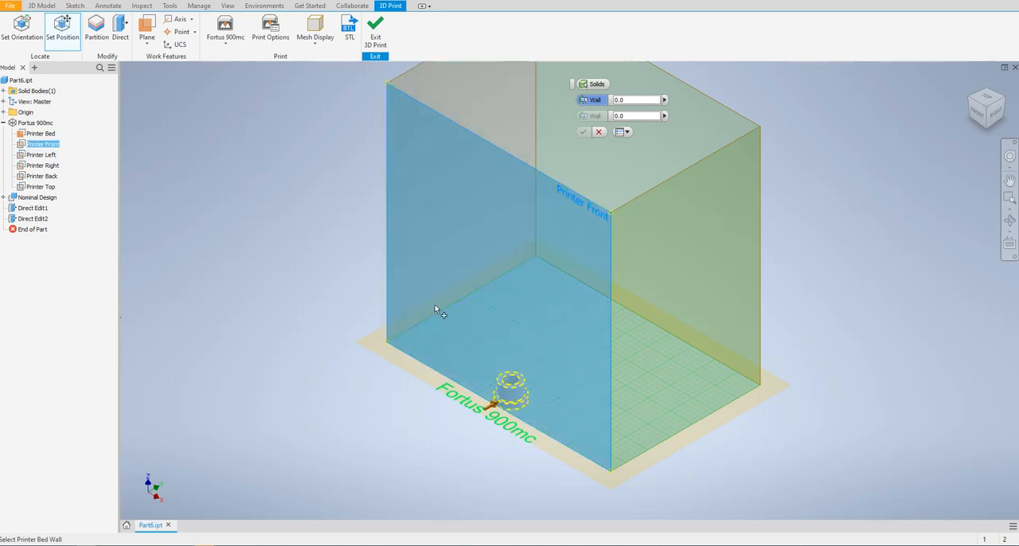
{"action": "left_click", "coordinate": [633, 100]}
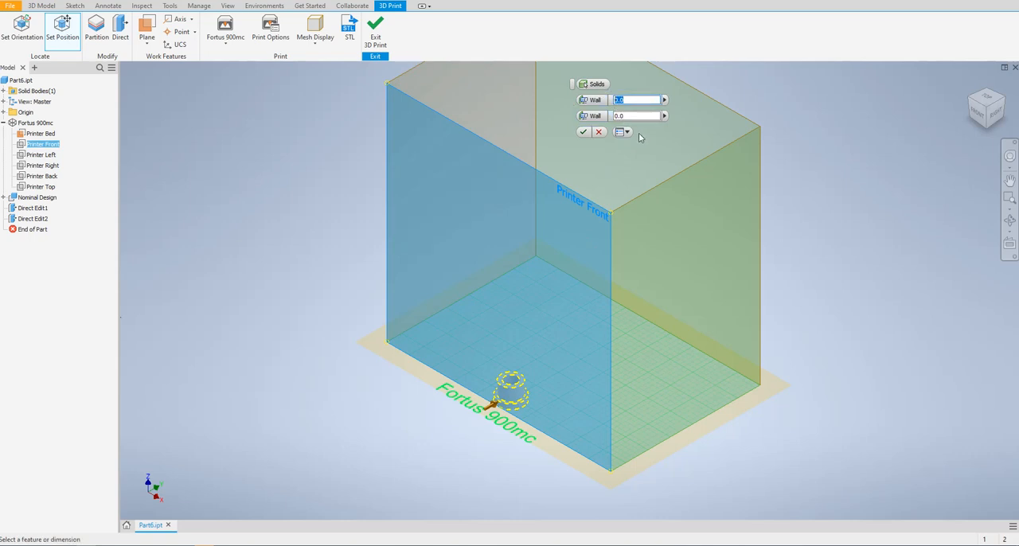
{"action": "type", "text": "2"}
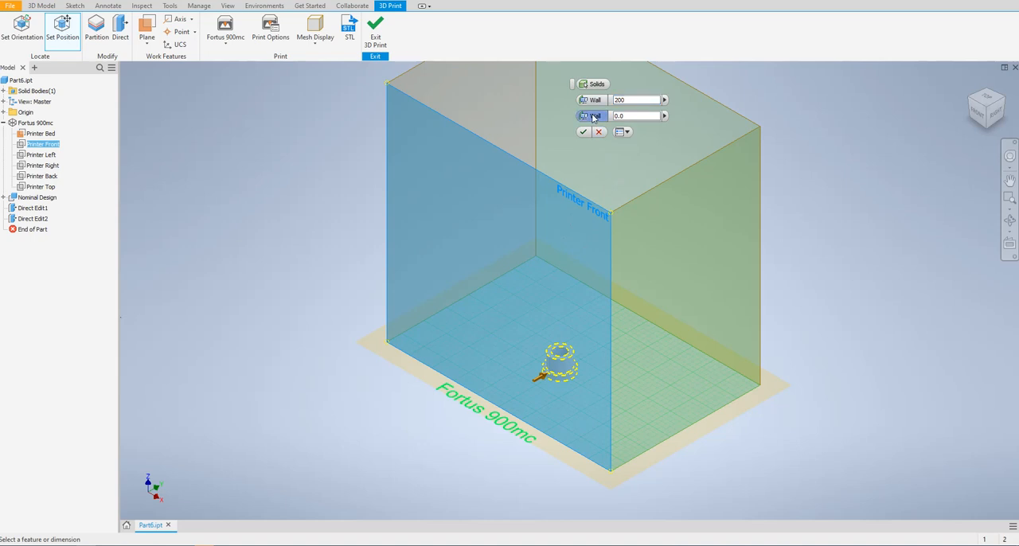
{"action": "left_click", "coordinate": [669, 178]}
{"action": "key", "text": "Tab"}
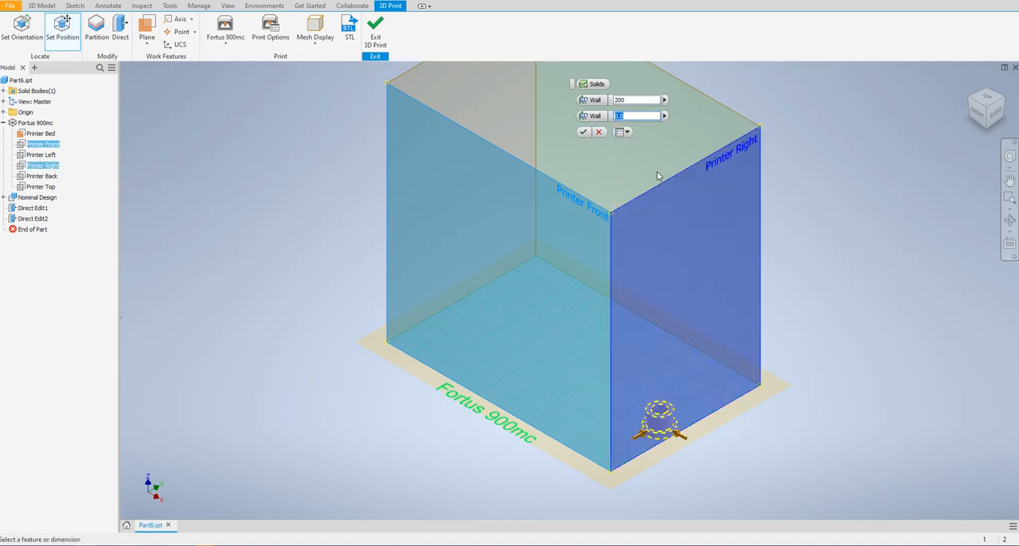
{"action": "left_click", "coordinate": [586, 133]}
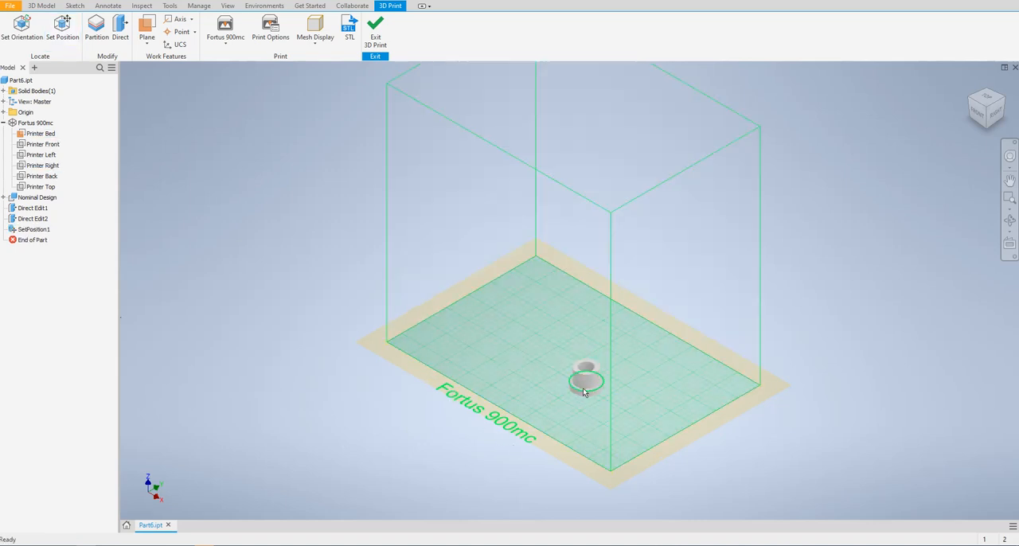
Step: View the Set Orientation options without applying any, and check the bushing's position from the right, front and isometric views
{"action": "left_click", "coordinate": [21, 28]}
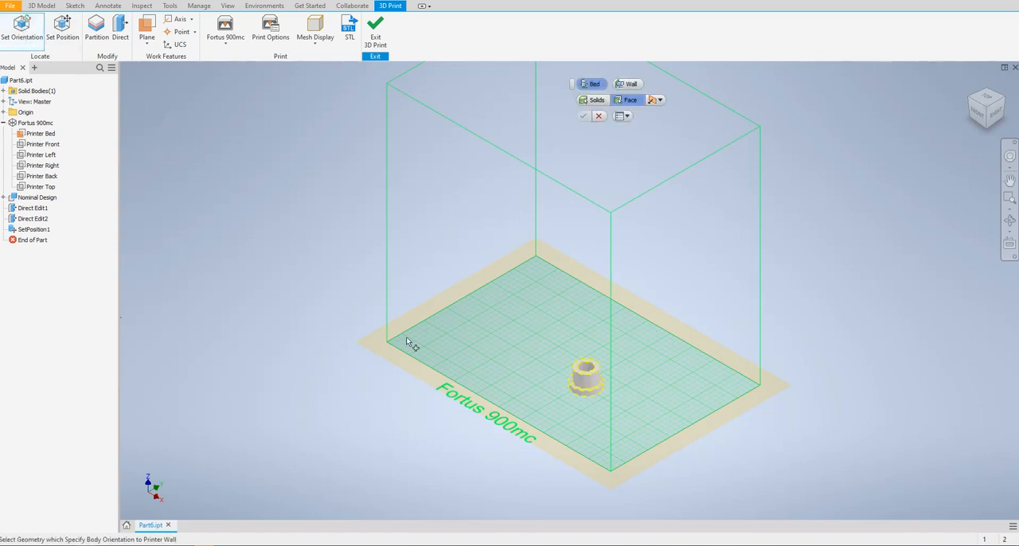
{"action": "left_click", "coordinate": [600, 117]}
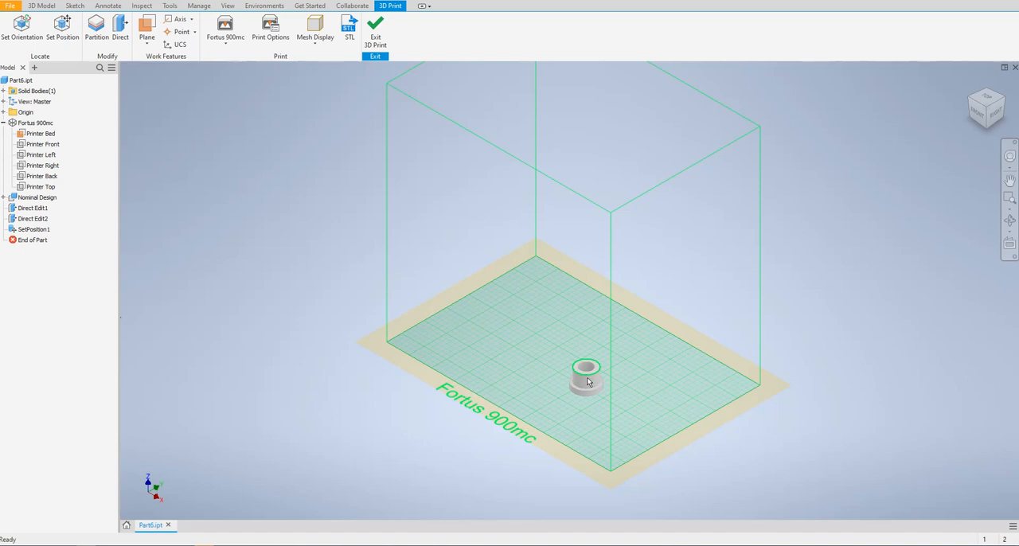
{"action": "left_click", "coordinate": [995, 113]}
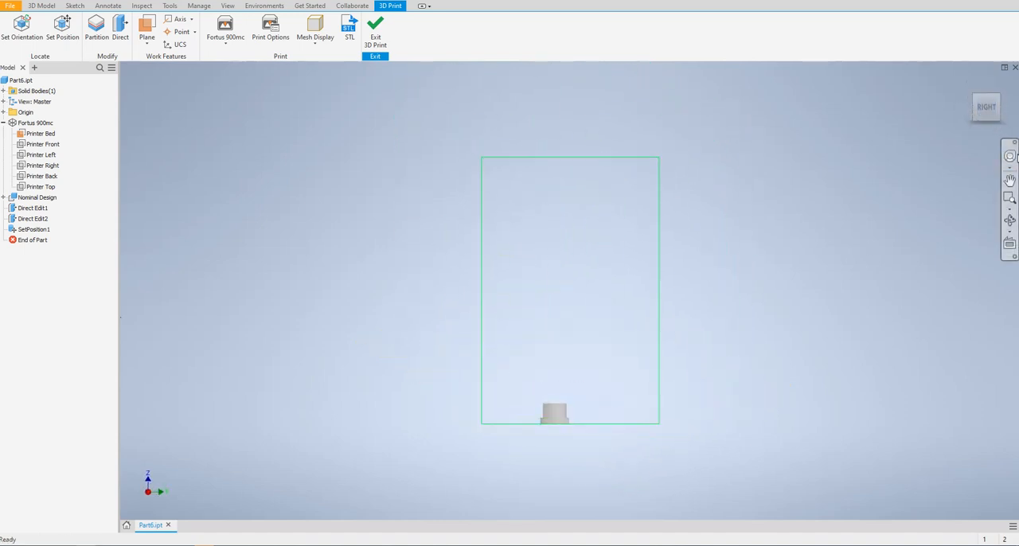
{"action": "left_click", "coordinate": [969, 106]}
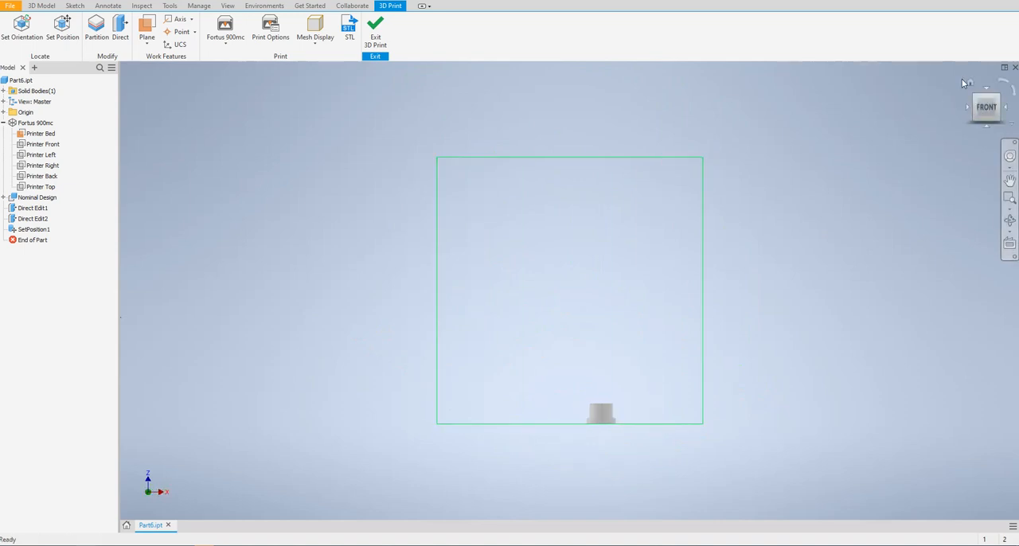
{"action": "key", "text": "F6"}
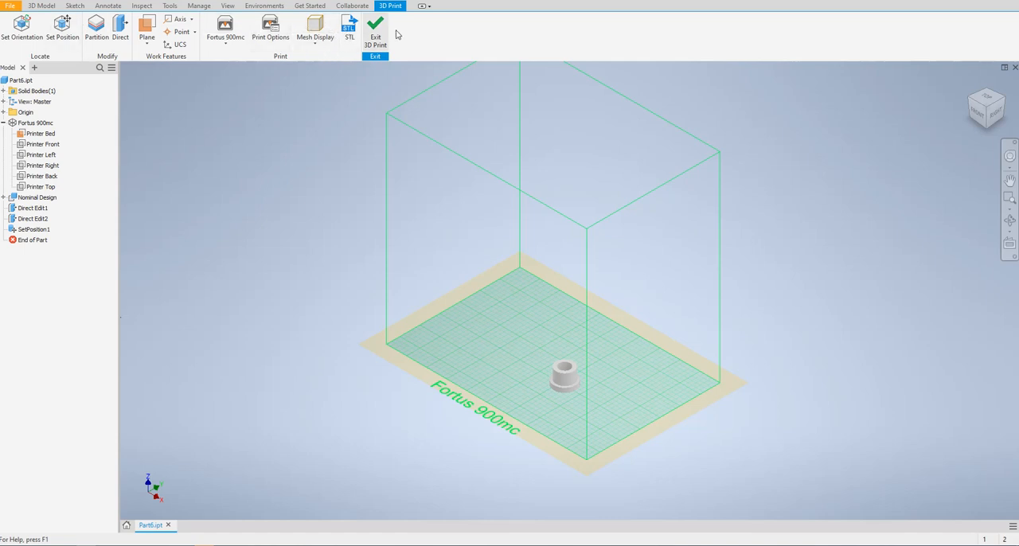
Step: Export the bushing as the binary STL file Part6.stl in the Downloads folder with High resolution
{"action": "left_click", "coordinate": [350, 36]}
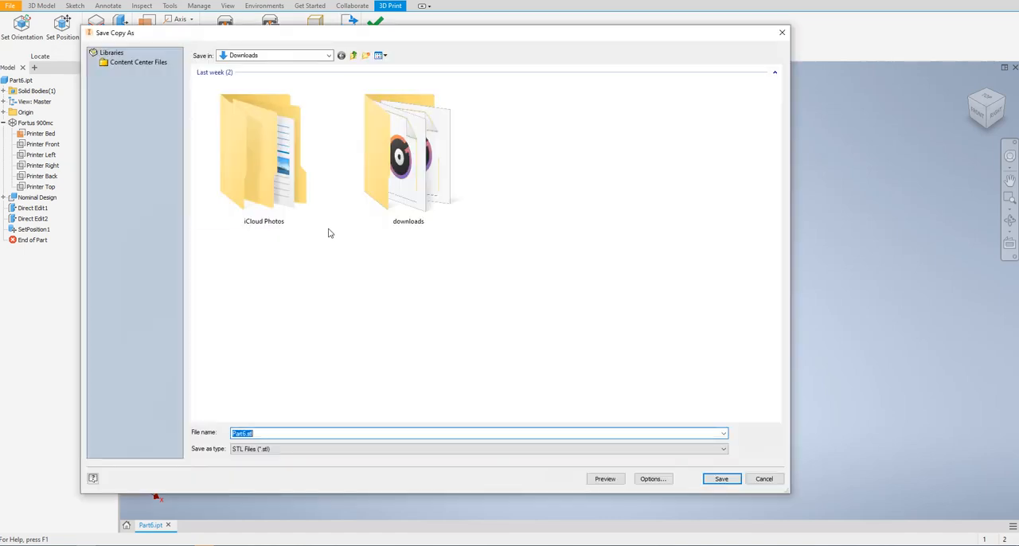
{"action": "left_click", "coordinate": [651, 478]}
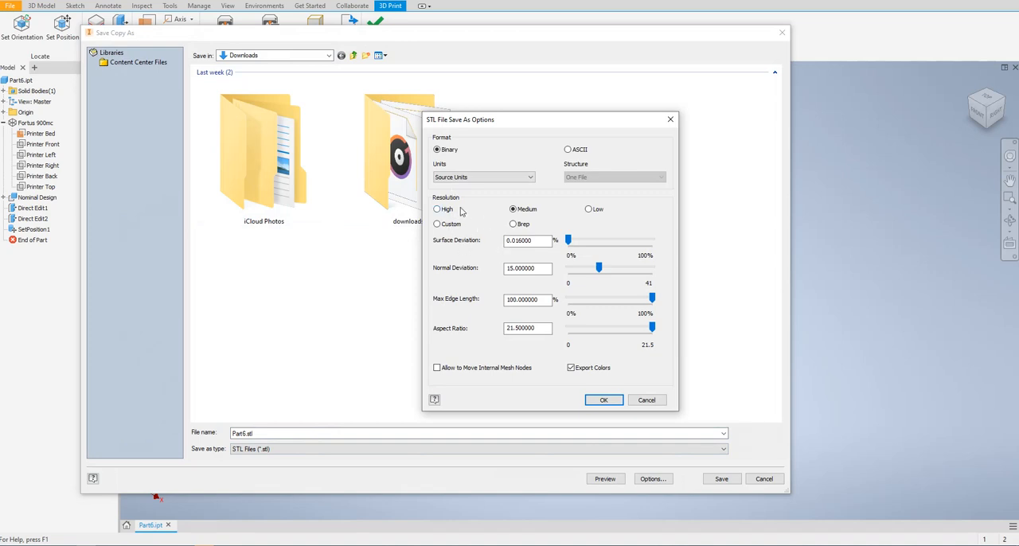
{"action": "left_click", "coordinate": [445, 210]}
{"action": "left_click", "coordinate": [603, 400]}
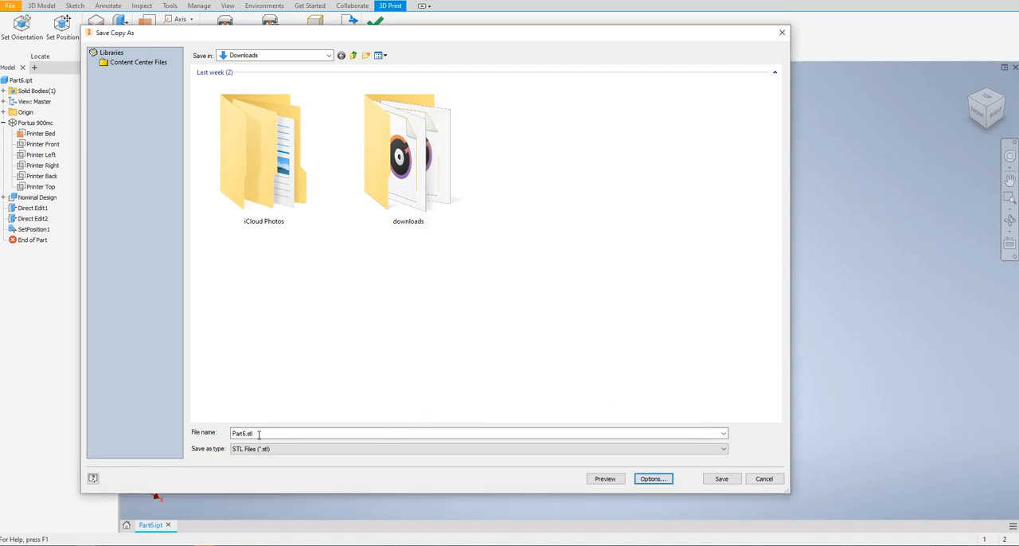
{"action": "left_click", "coordinate": [721, 478]}
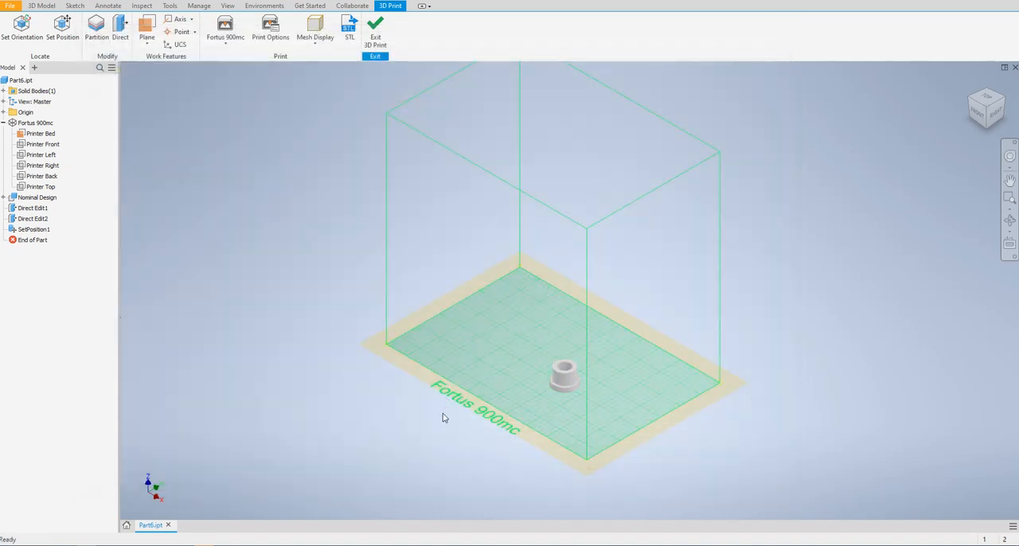